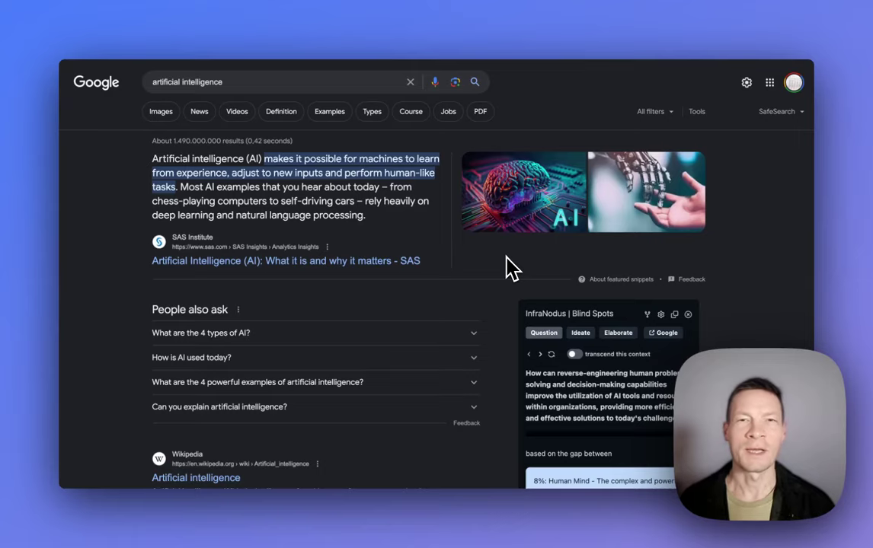
Step: Scroll through the artificial intelligence results alongside the InfraNodus panel
scroll(510, 267, down, 3)
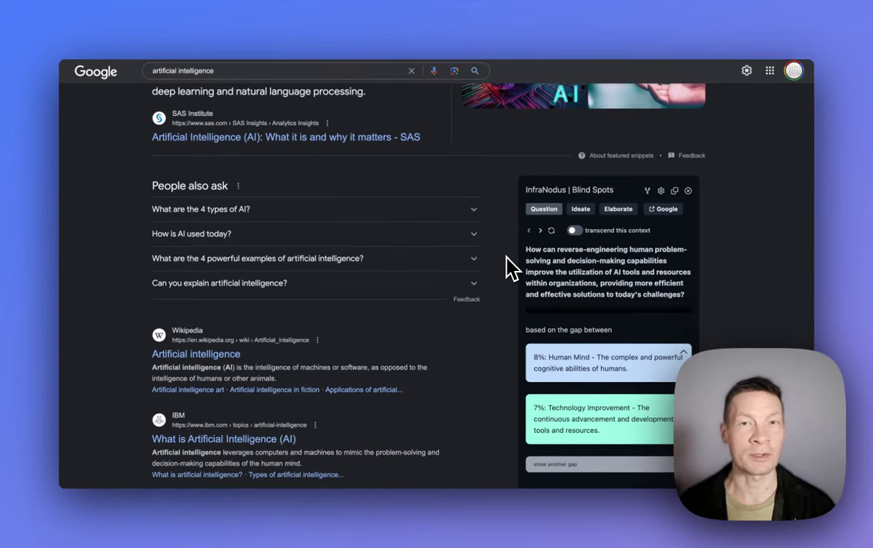
scroll(512, 267, down, 4)
scroll(512, 266, up, 8)
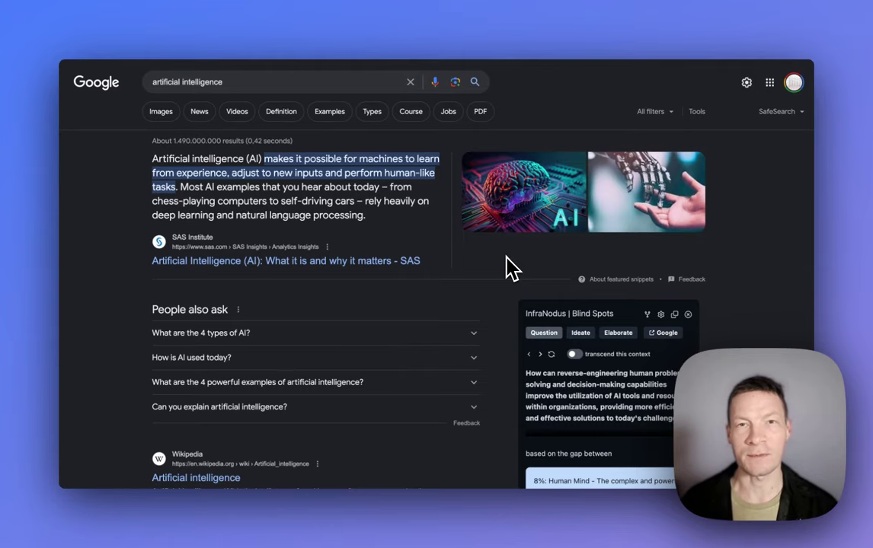
scroll(510, 266, down, 3)
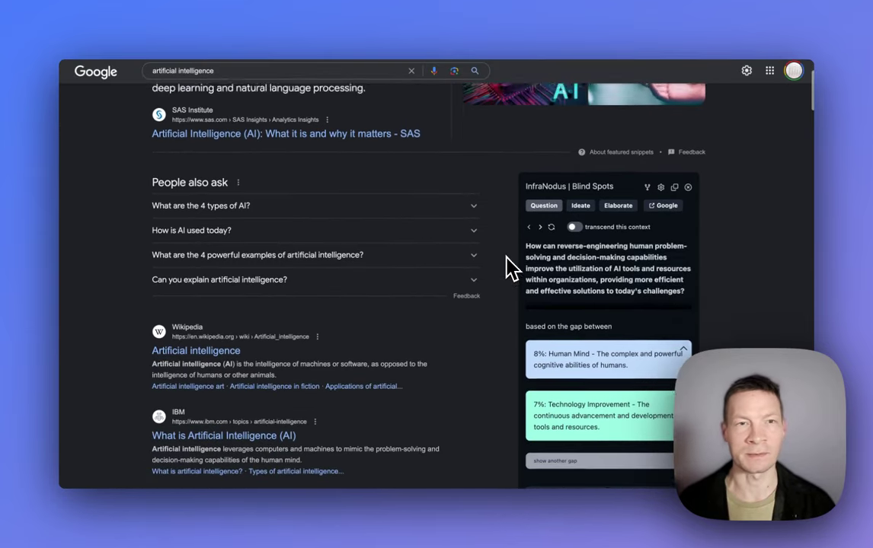
scroll(506, 264, up, 3)
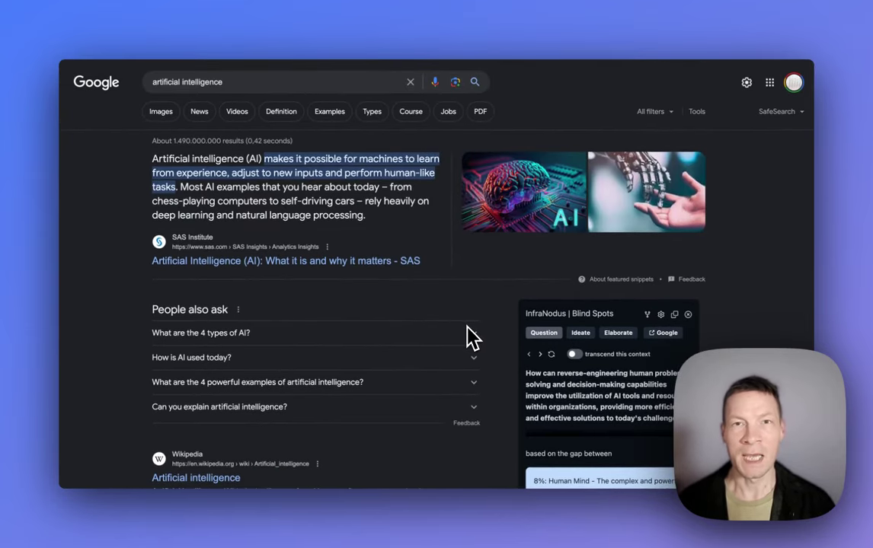
scroll(472, 335, down, 15)
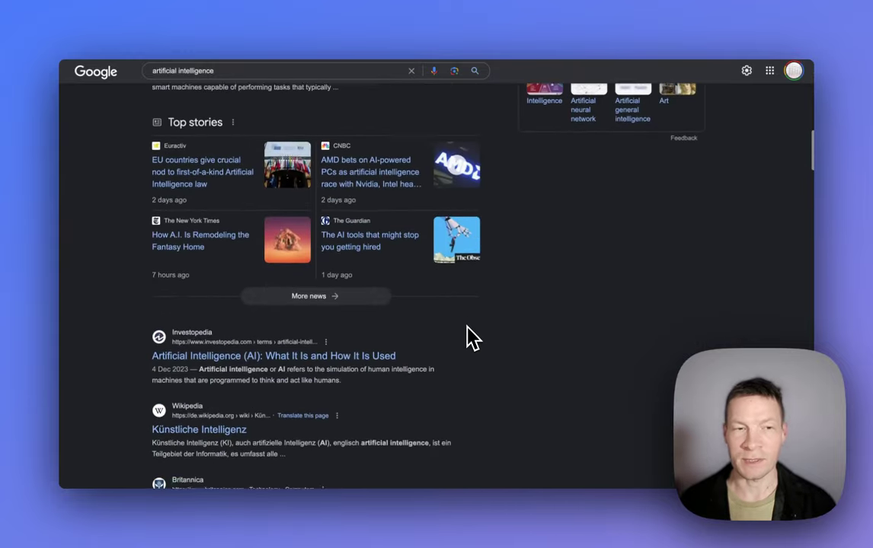
scroll(470, 337, down, 3)
scroll(469, 337, up, 15)
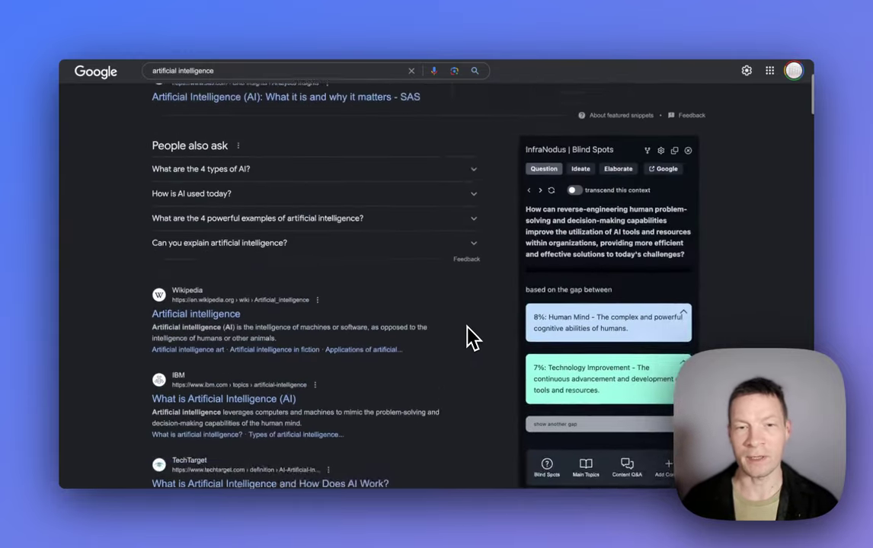
scroll(519, 358, down, 1)
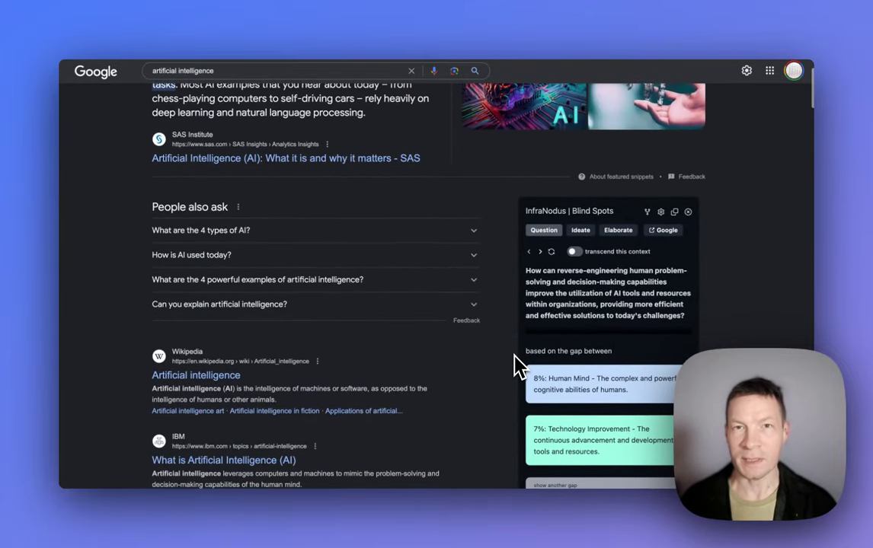
scroll(592, 434, down, 2)
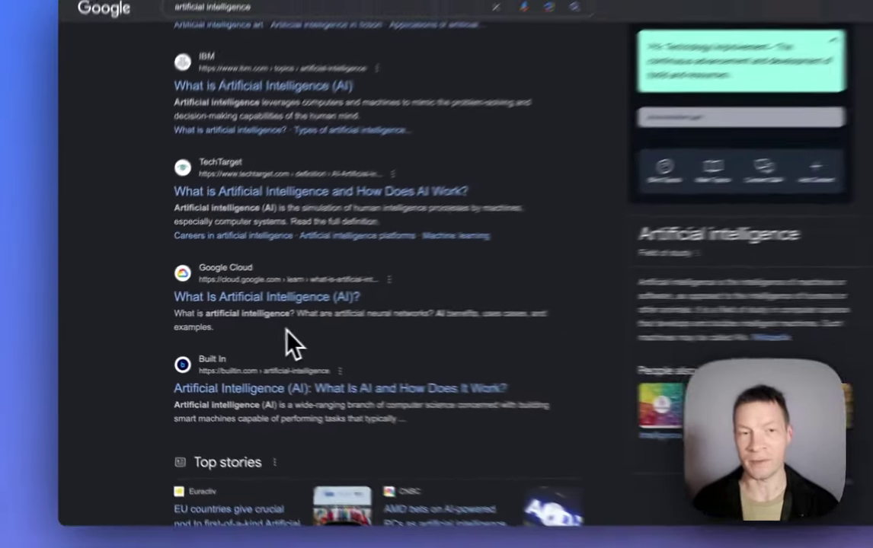
scroll(249, 337, up, 5)
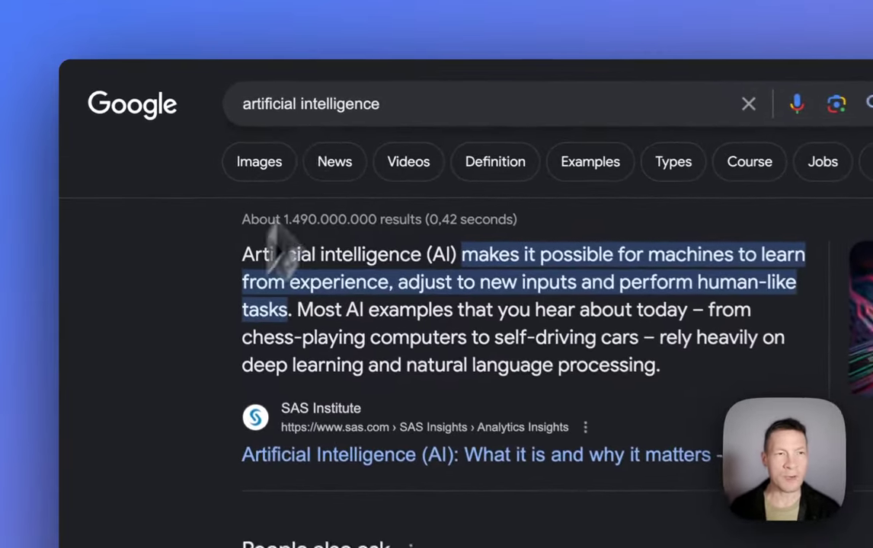
Step: Rerun the artificial intelligence search so Blind Spots generates a new Human Mind–Technology Improvement question
click(217, 82)
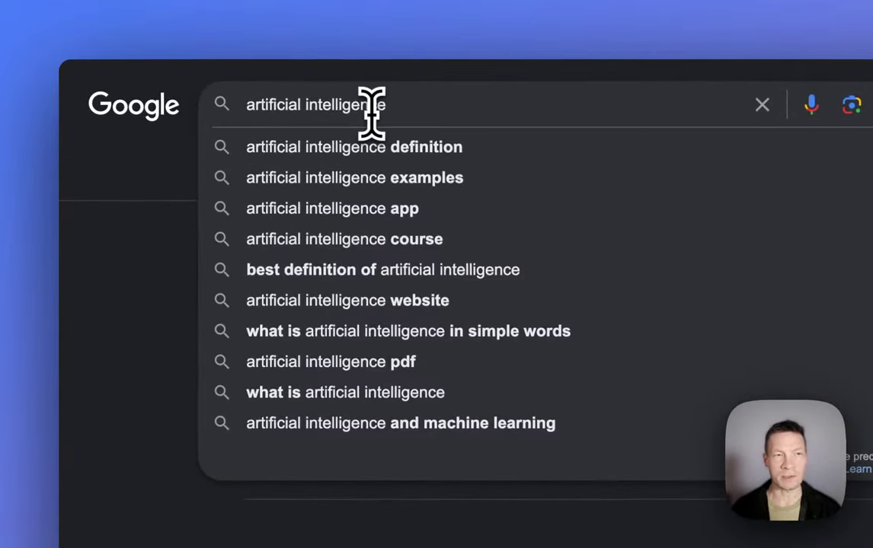
key(Escape)
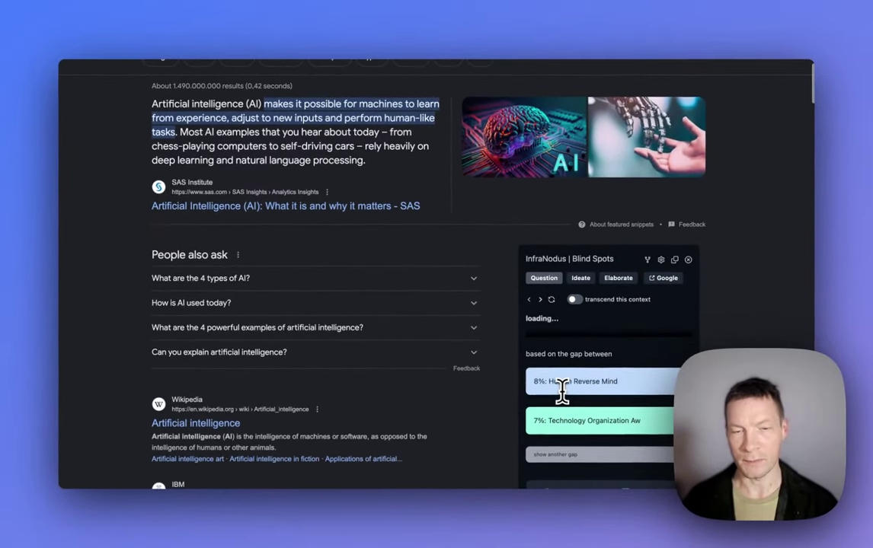
scroll(561, 393, down, 1)
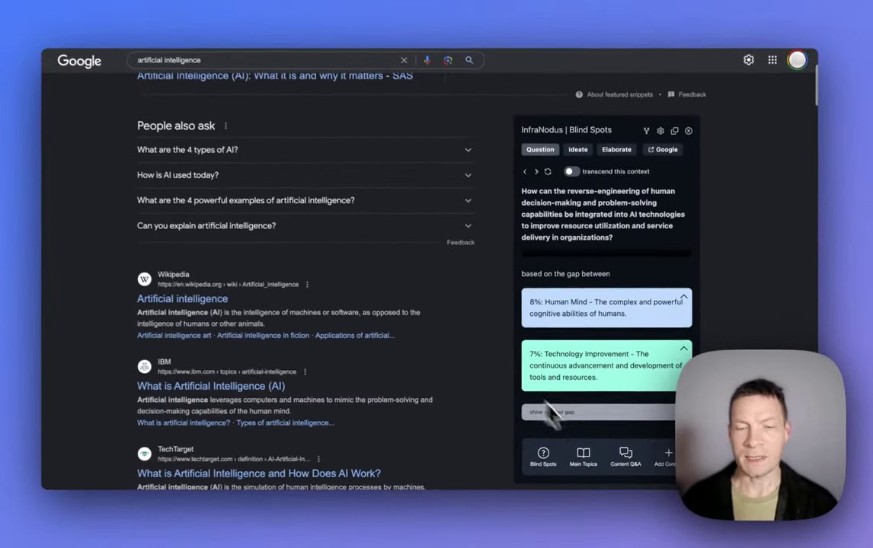
scroll(358, 351, down, 15)
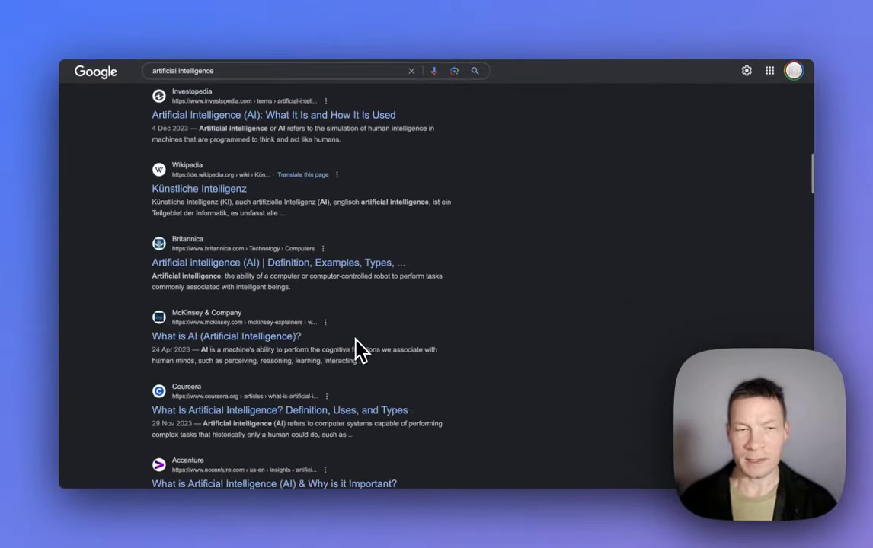
scroll(358, 350, up, 12)
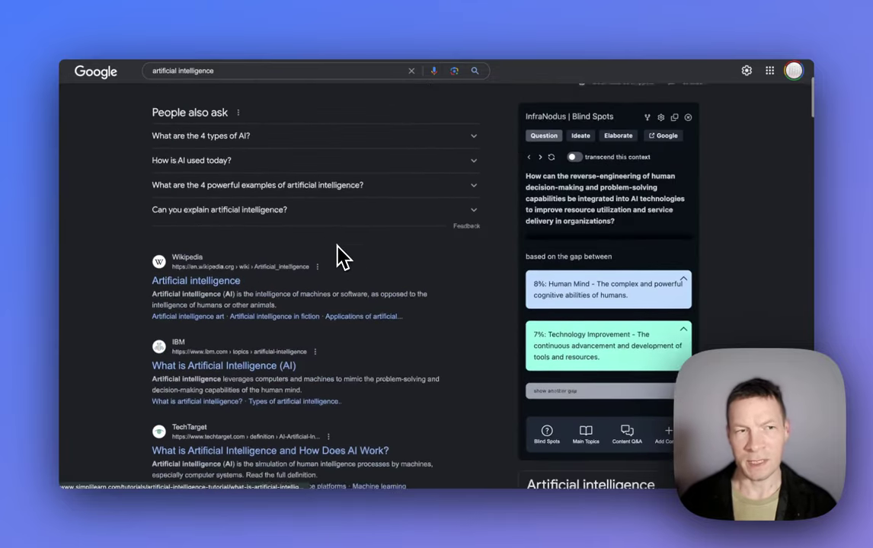
scroll(403, 340, down, 3)
scroll(450, 335, up, 3)
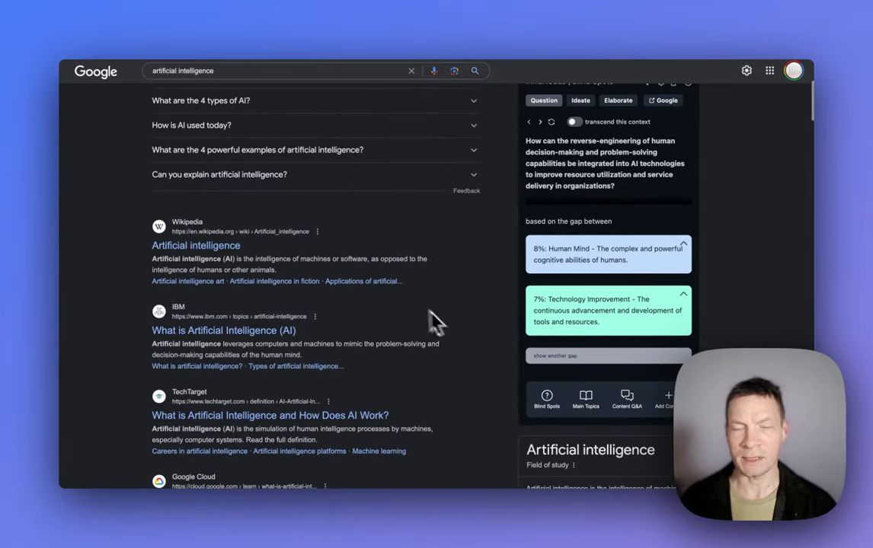
scroll(480, 327, up, 1)
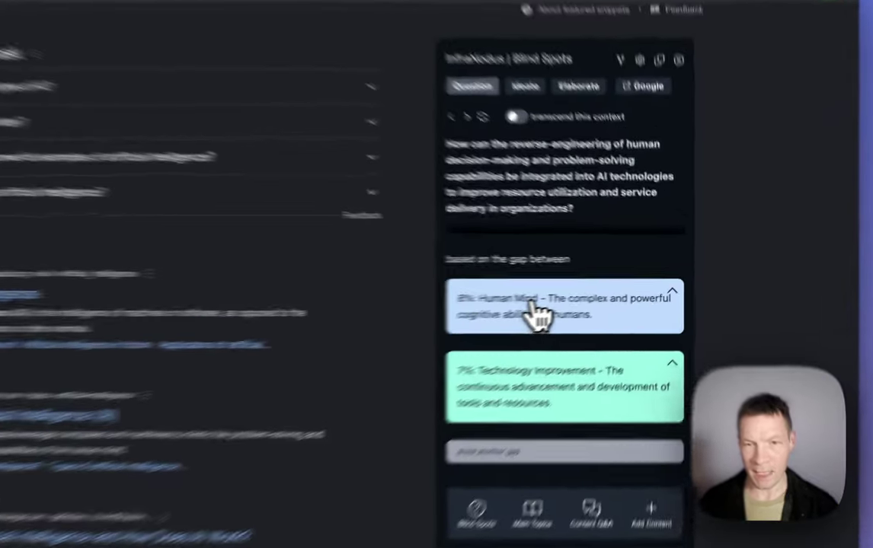
click(578, 299)
click(474, 329)
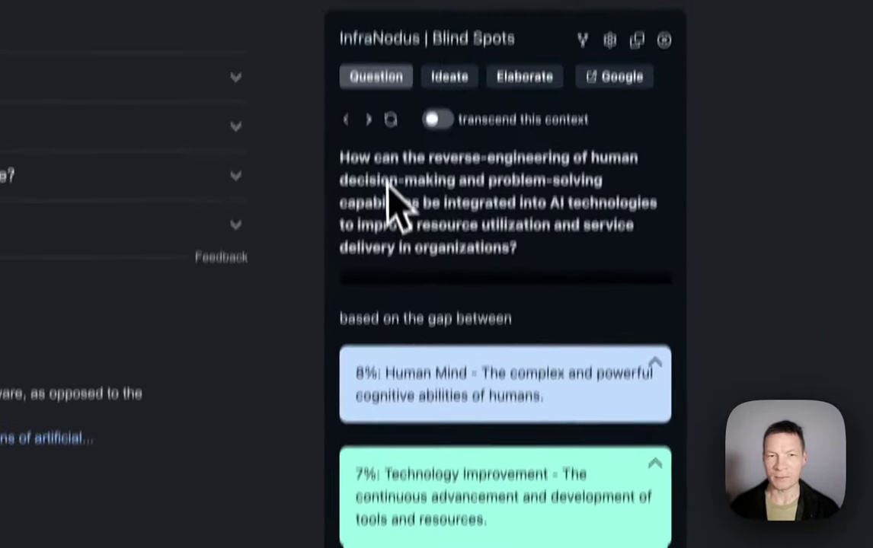
drag(346, 92, 525, 160)
drag(518, 297, 545, 347)
click(542, 349)
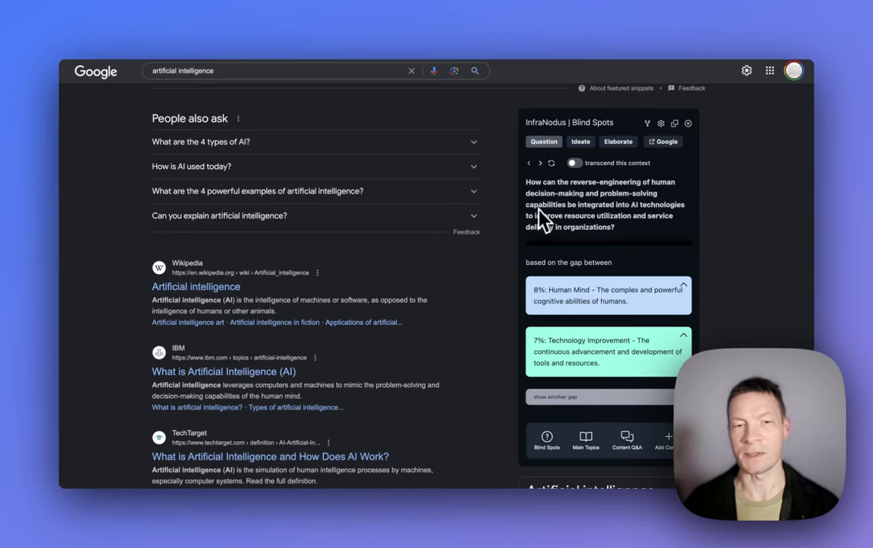
scroll(541, 215, up, 1)
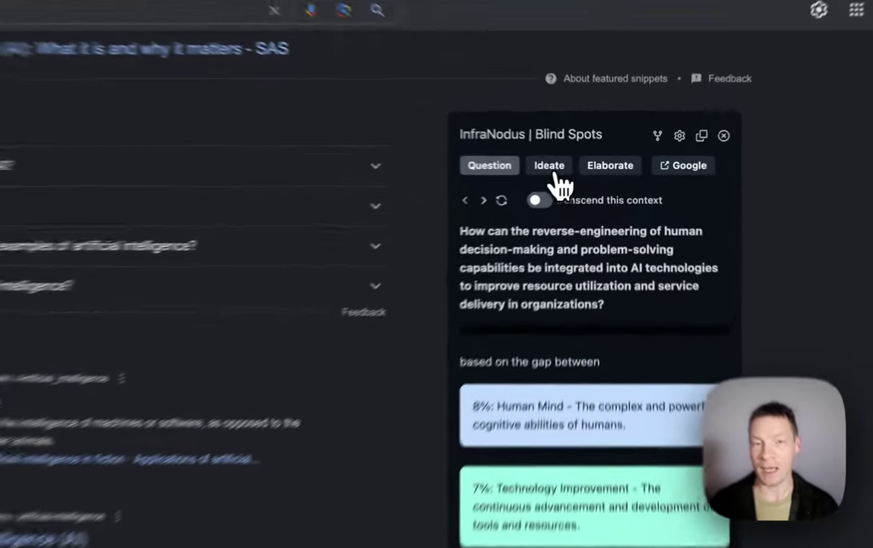
Step: Switch Blind Spots to Ideate and read the idea on human decision-making for AI resource allocation
click(553, 175)
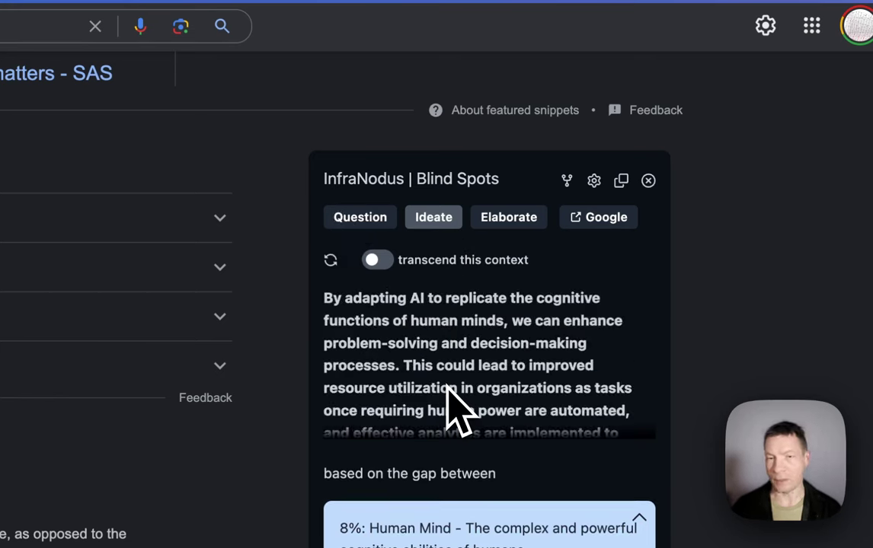
scroll(456, 411, down, 3)
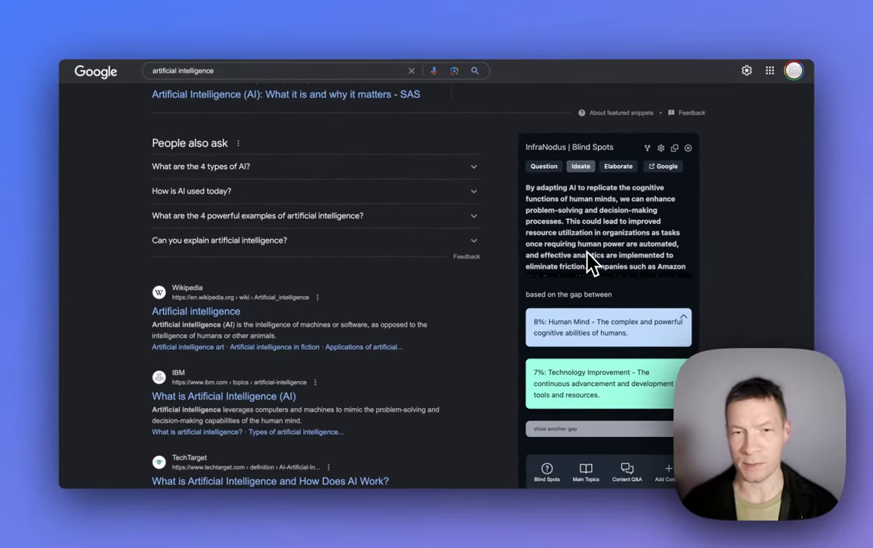
scroll(590, 261, down, 1)
scroll(590, 261, up, 1)
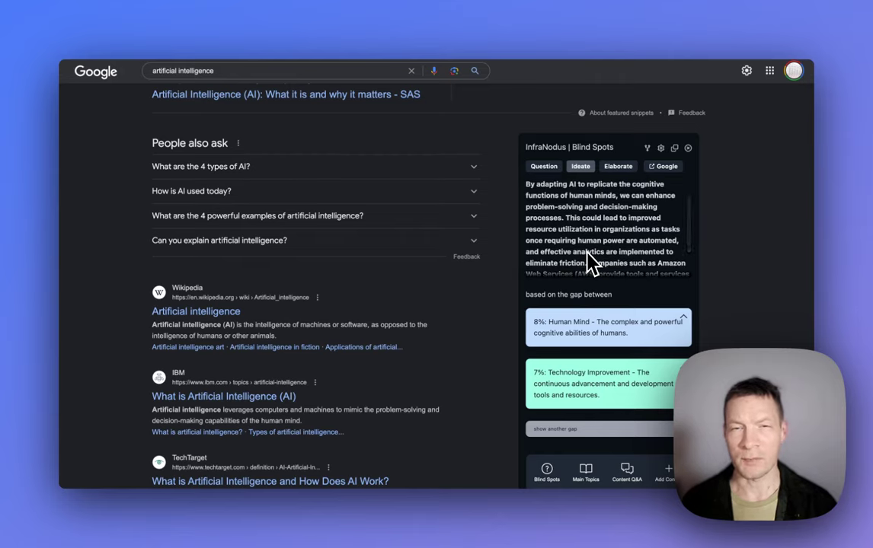
scroll(590, 262, down, 1)
scroll(590, 261, up, 1)
scroll(590, 262, up, 1)
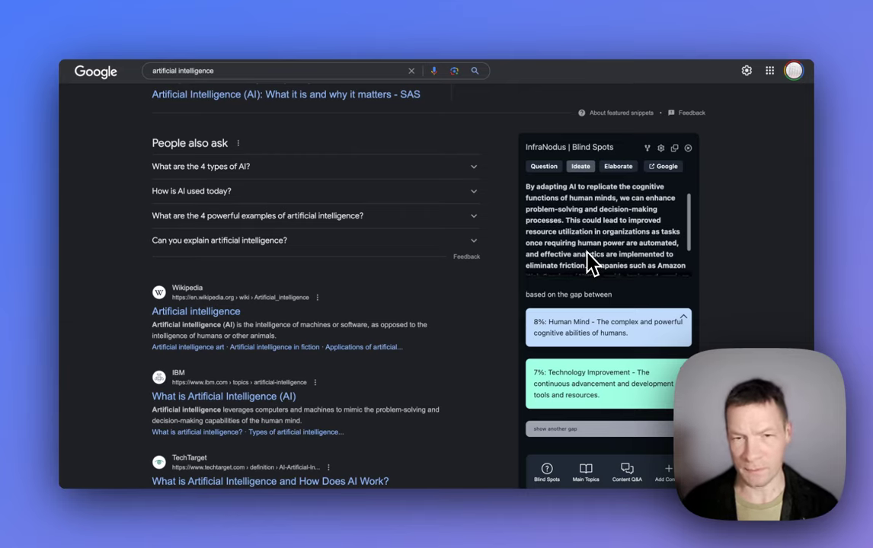
scroll(590, 261, down, 3)
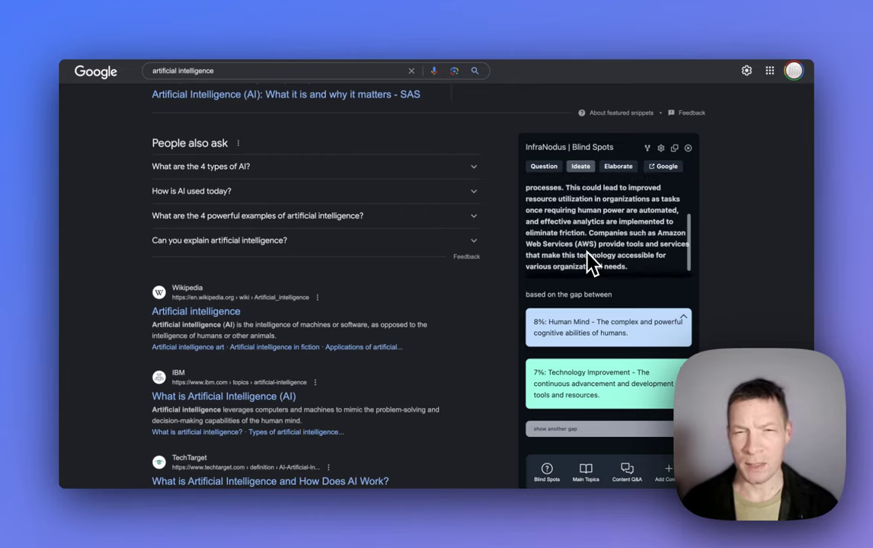
scroll(590, 262, down, 1)
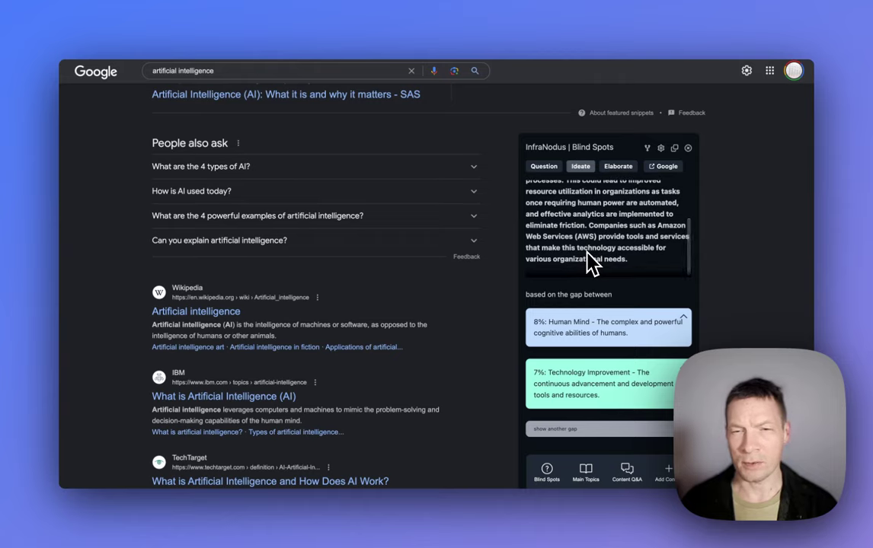
scroll(609, 238, up, 3)
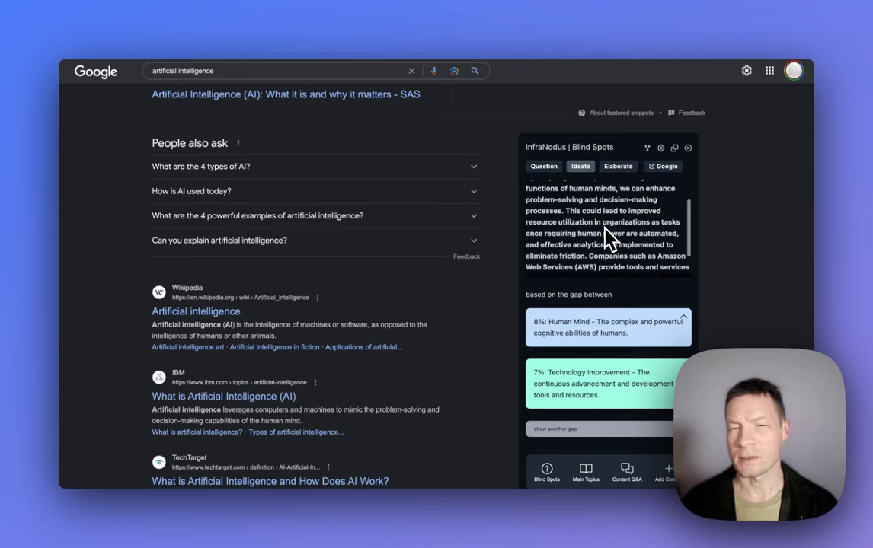
scroll(607, 232, up, 3)
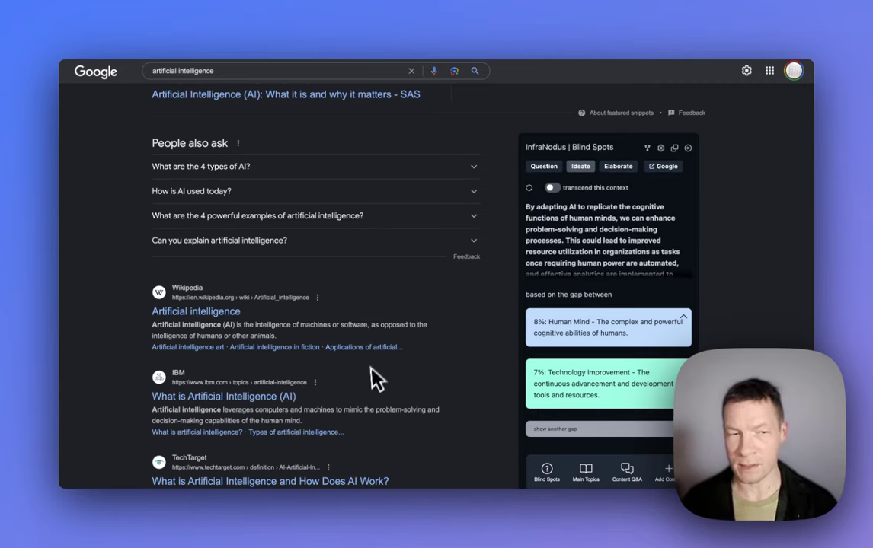
scroll(370, 382, down, 10)
scroll(373, 388, up, 10)
scroll(372, 389, up, 5)
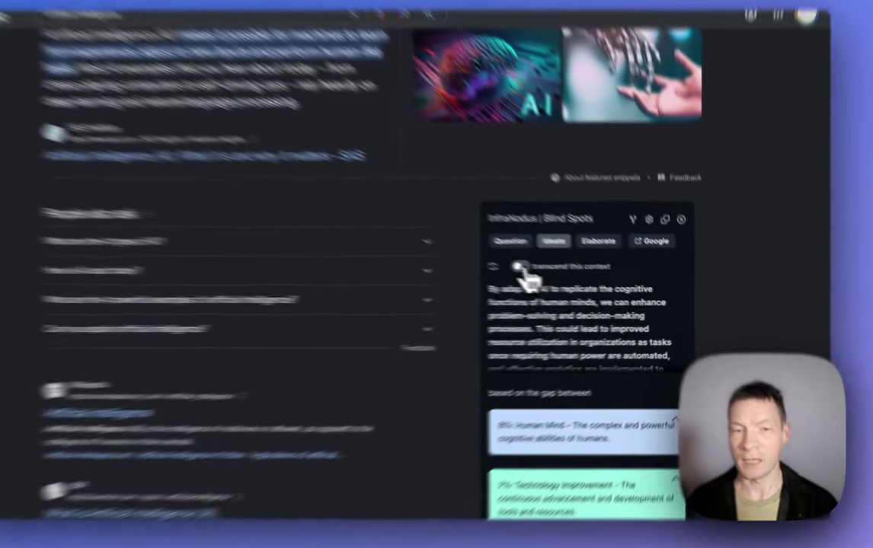
Step: Enable 'transcend this context' and regenerate the idea, now about AI mimicking human decision-making
click(519, 266)
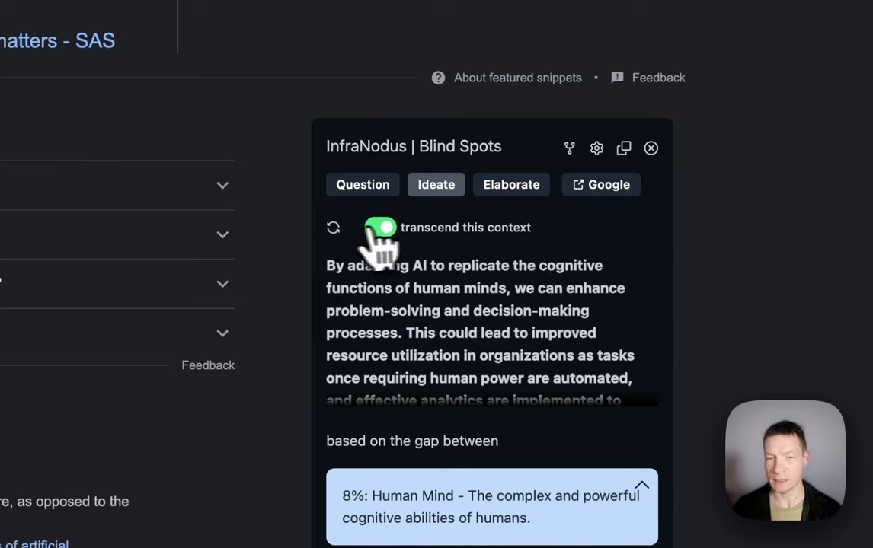
click(333, 227)
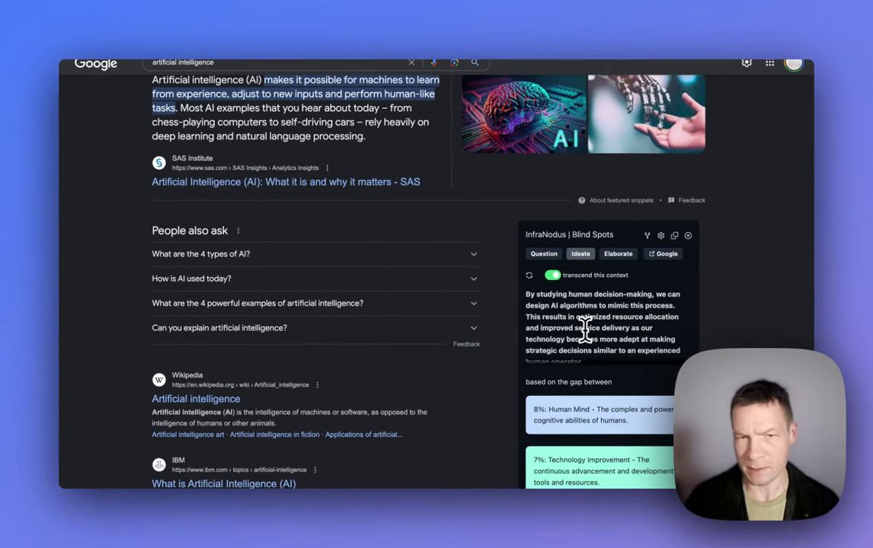
scroll(533, 389, down, 1)
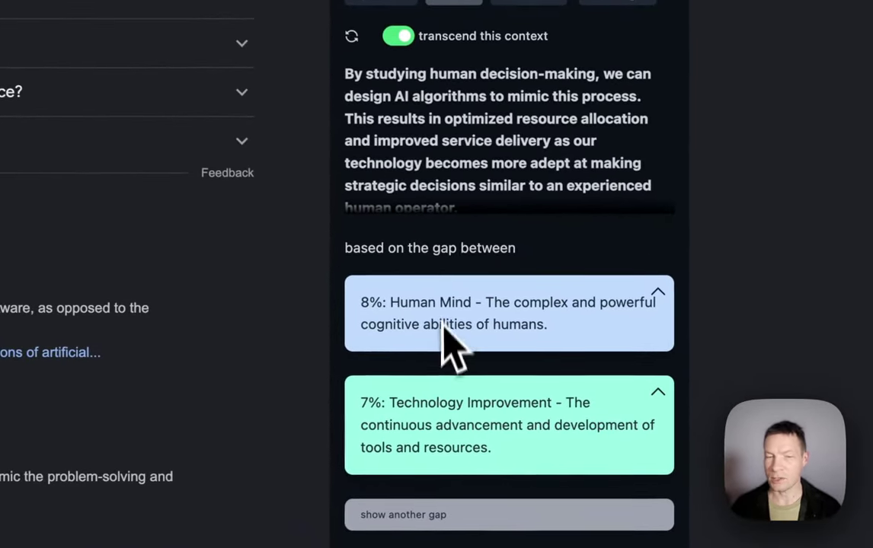
scroll(449, 350, down, 3)
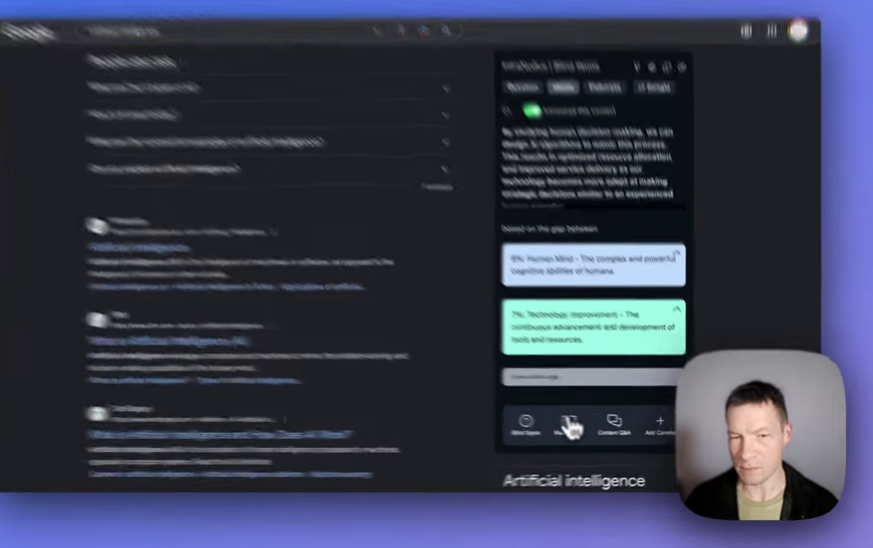
Step: Show Main Topics and scroll down to the 1% Data Automation and Google Cloud topics
click(585, 428)
scroll(440, 274, down, 3)
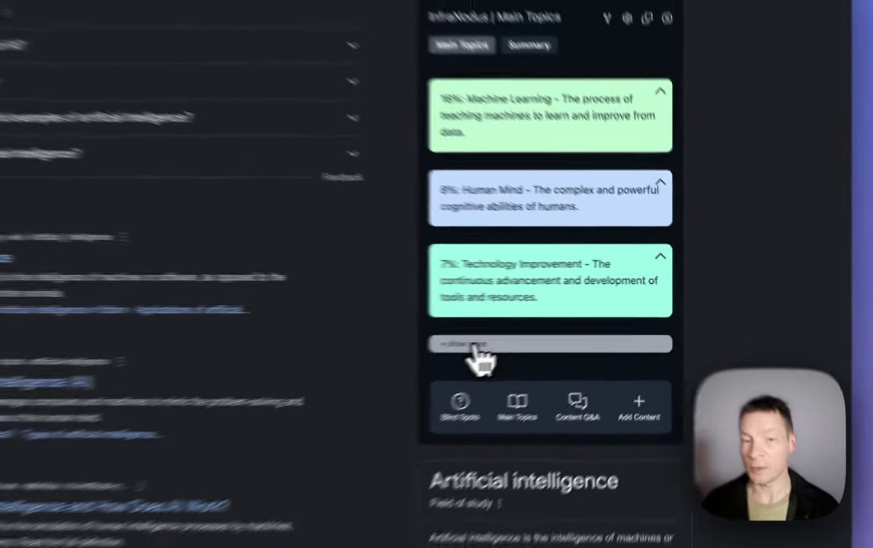
scroll(449, 210, up, 3)
scroll(577, 286, down, 3)
scroll(559, 331, down, 1)
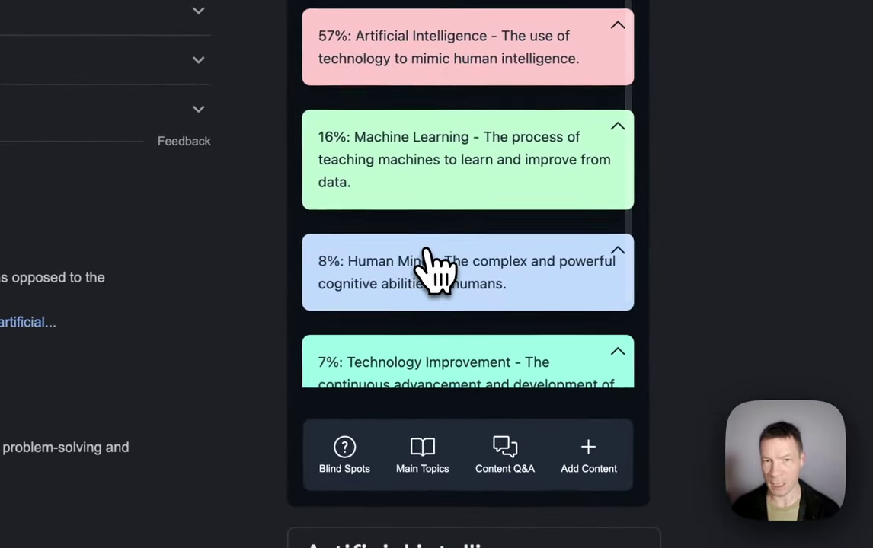
scroll(434, 271, down, 5)
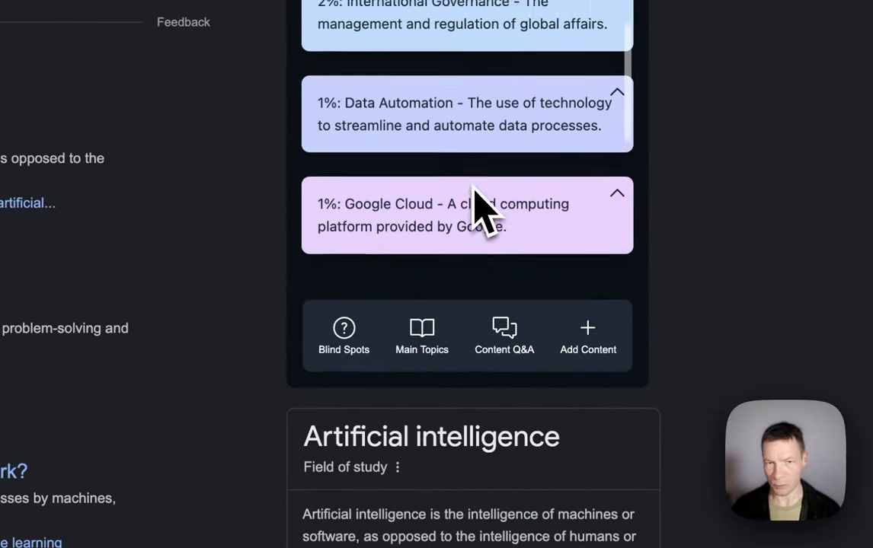
Step: Return to Blind Spots questions, enable 'transcend this context', and generate a new gap question
scroll(427, 196, up, 6)
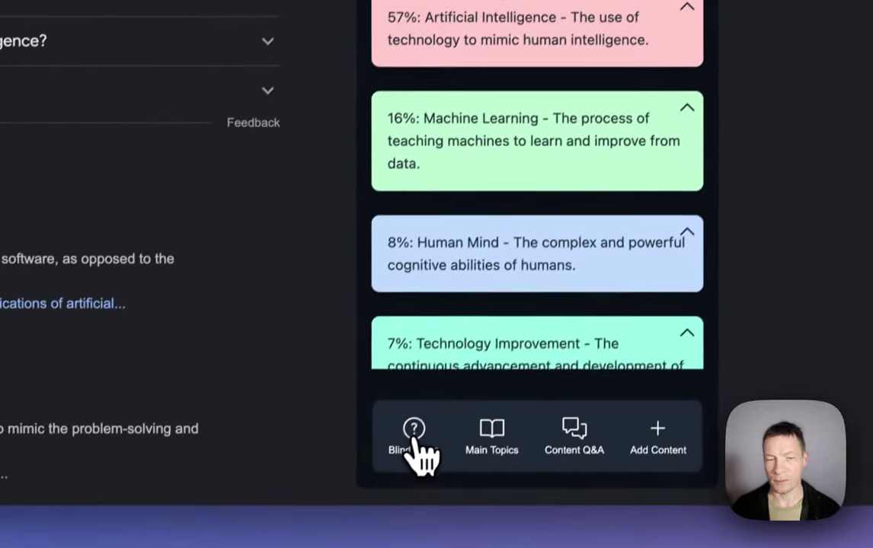
click(417, 448)
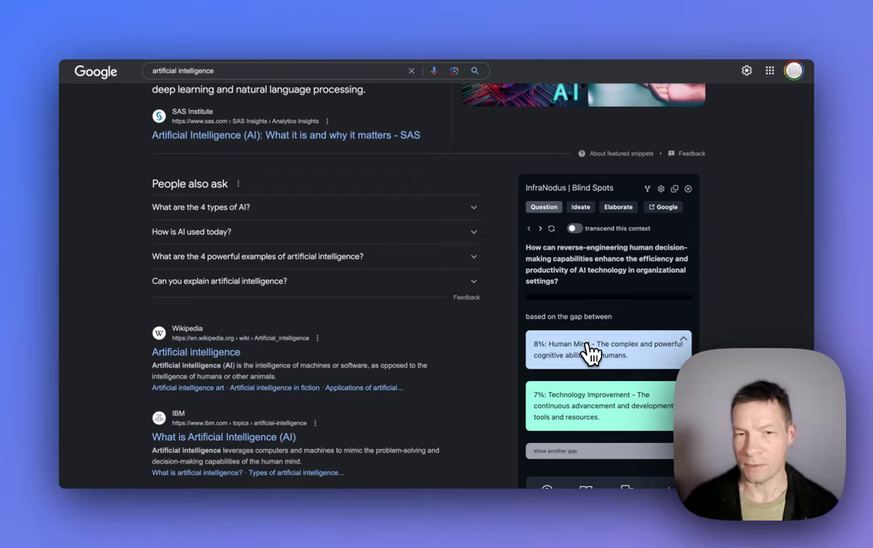
click(575, 229)
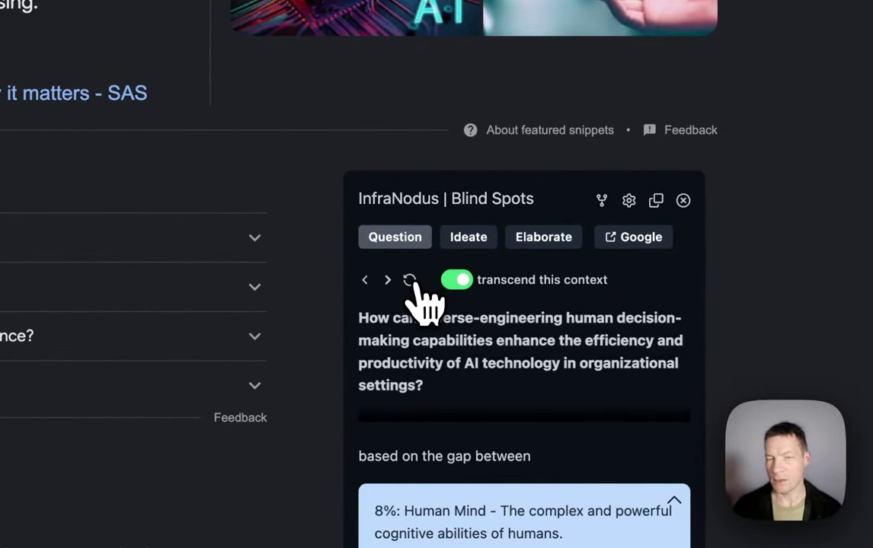
click(410, 281)
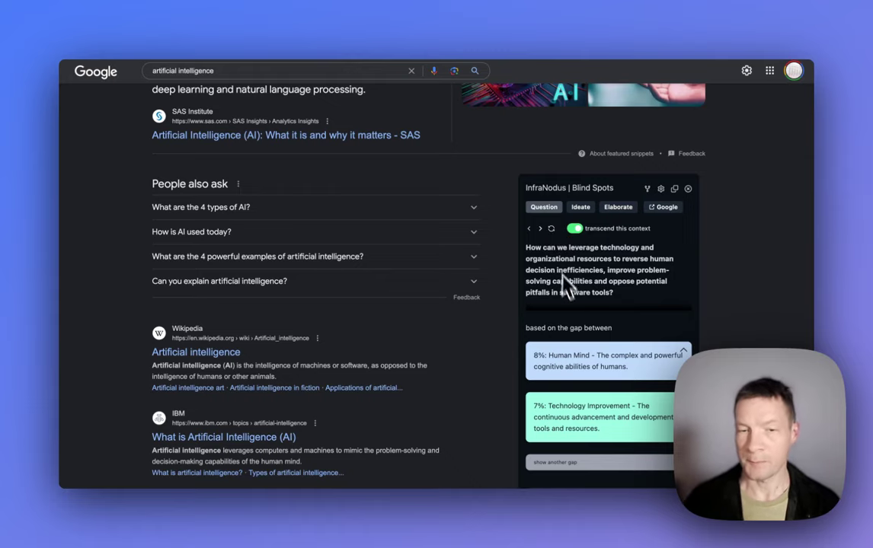
Step: Show the Summary defining AI as a wide-ranging computer science branch above the topics
scroll(598, 350, down, 3)
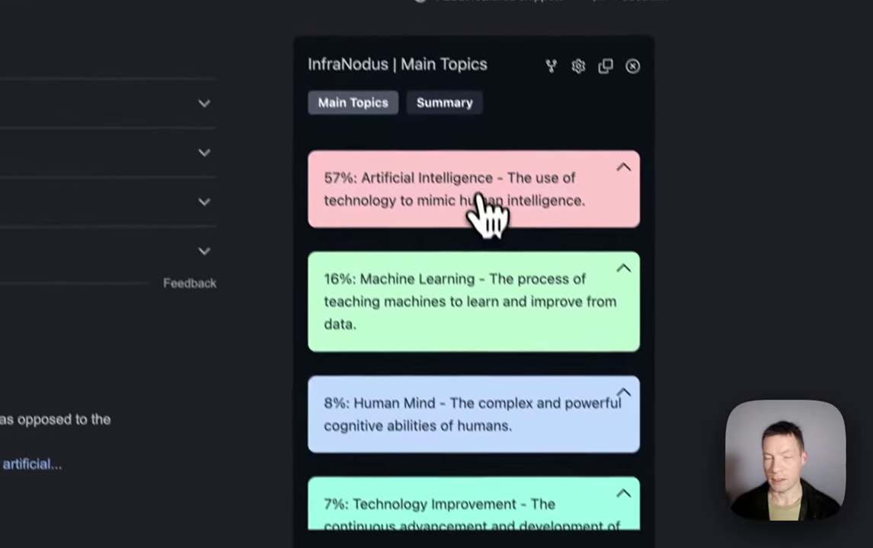
click(446, 106)
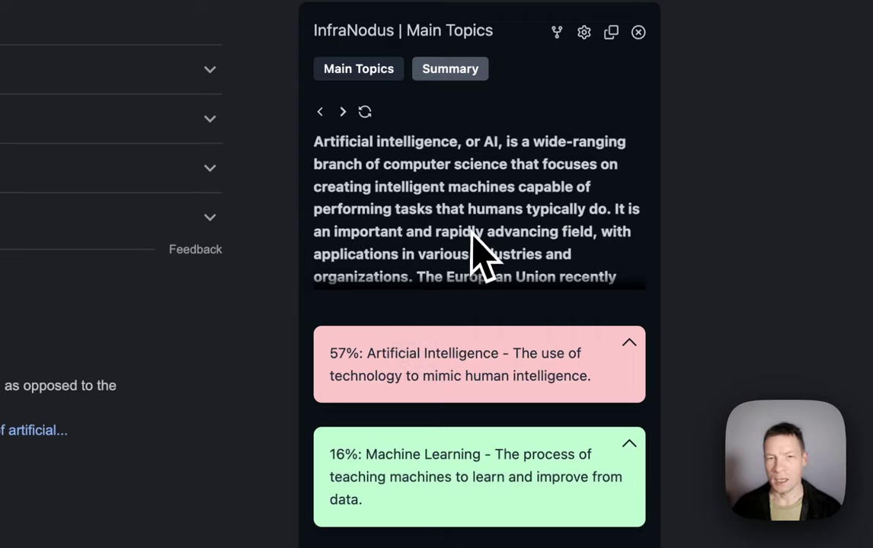
scroll(479, 245, down, 3)
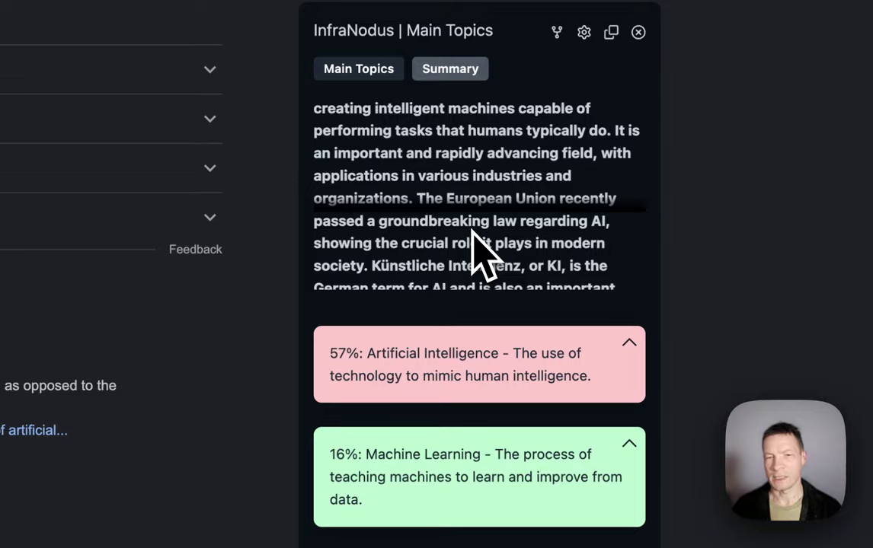
scroll(480, 245, up, 3)
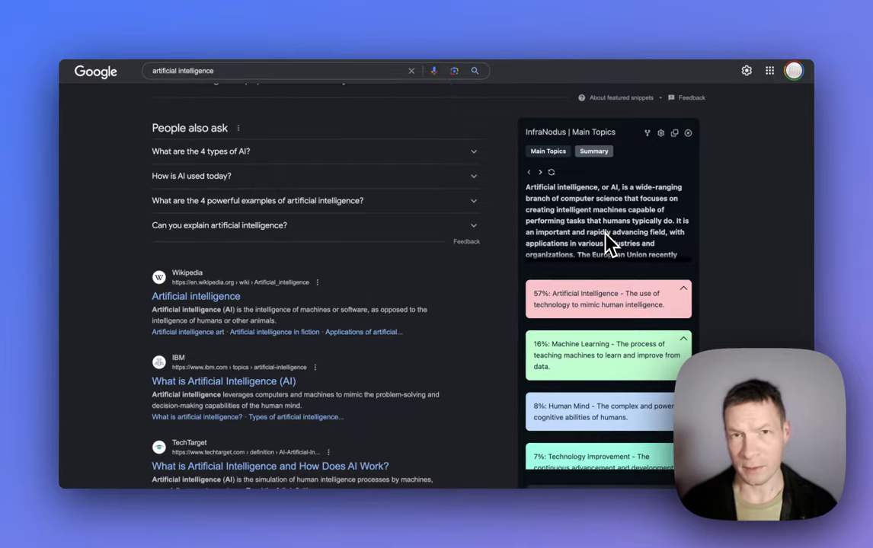
Step: Ask Content Q&A 'What technology should I invest into?' and get the AI-recommending answer
scroll(619, 267, down, 4)
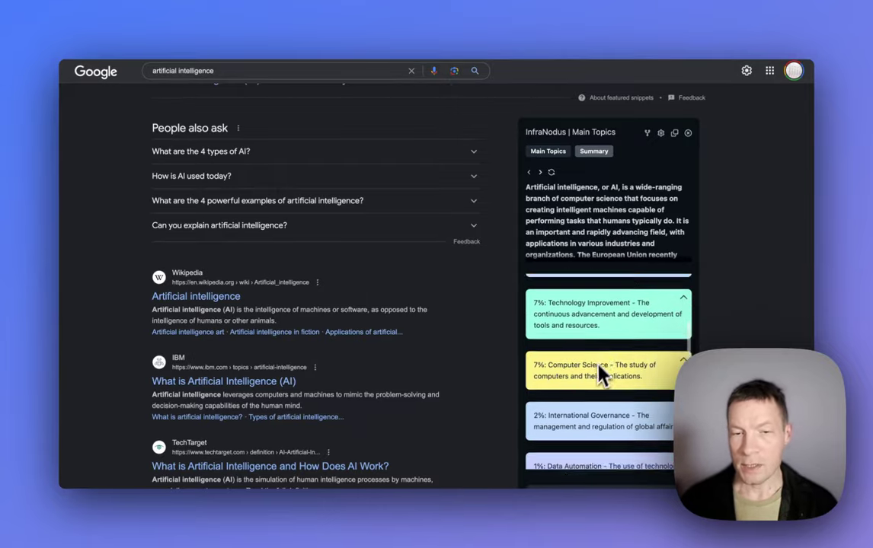
scroll(598, 377, down, 5)
scroll(763, 311, down, 3)
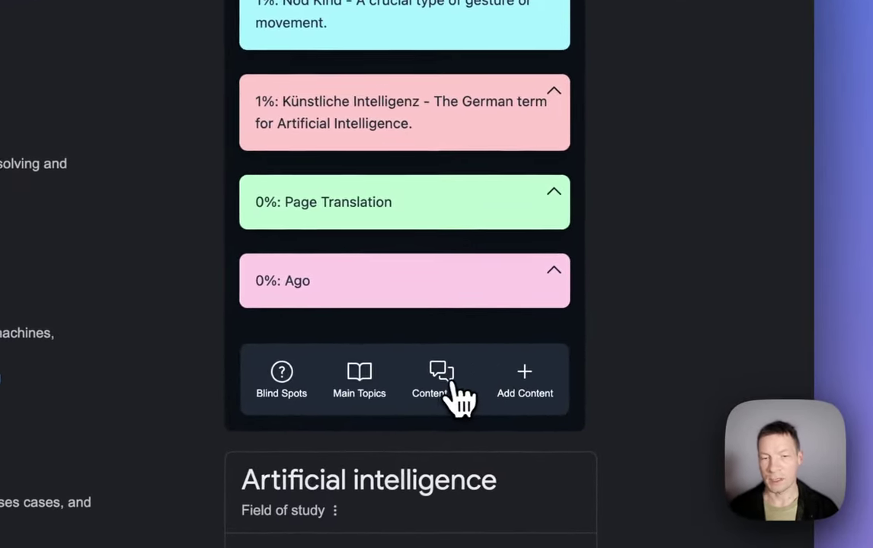
click(562, 339)
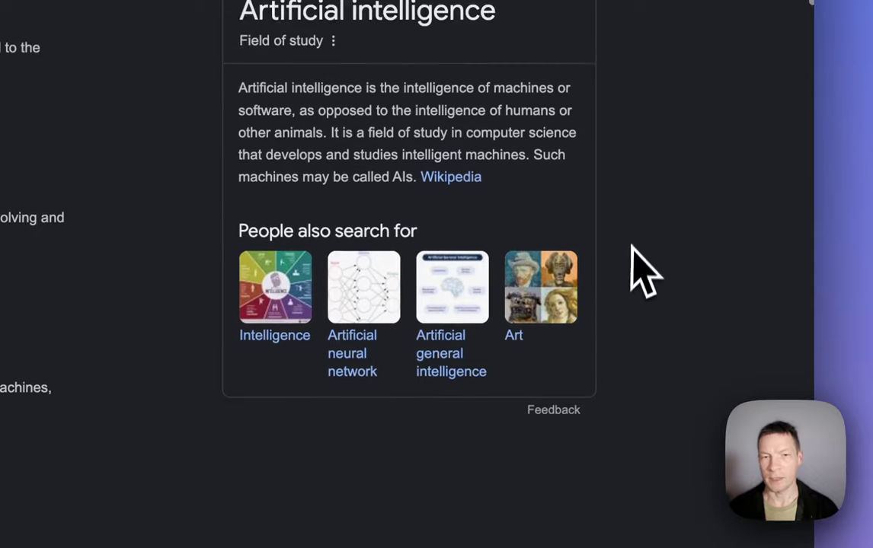
click(303, 158)
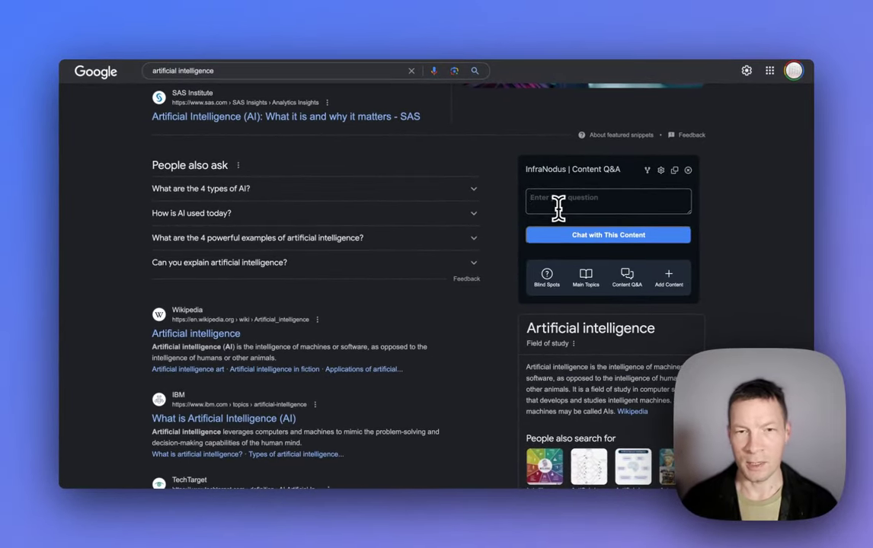
text(What technolog)
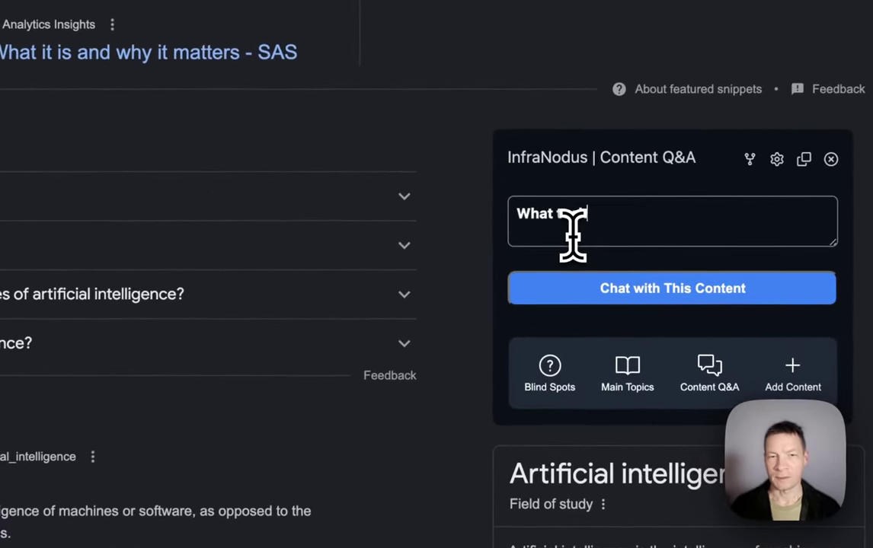
text(y should I invest into?)
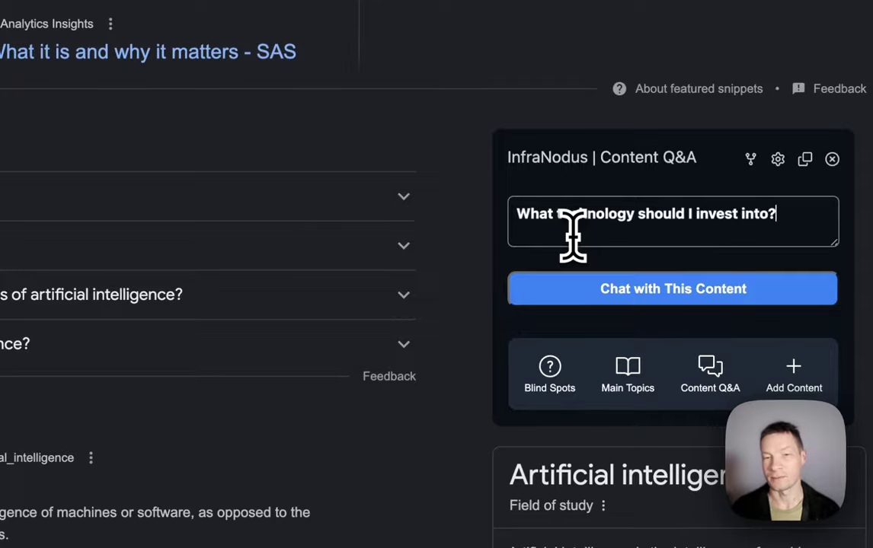
click(581, 286)
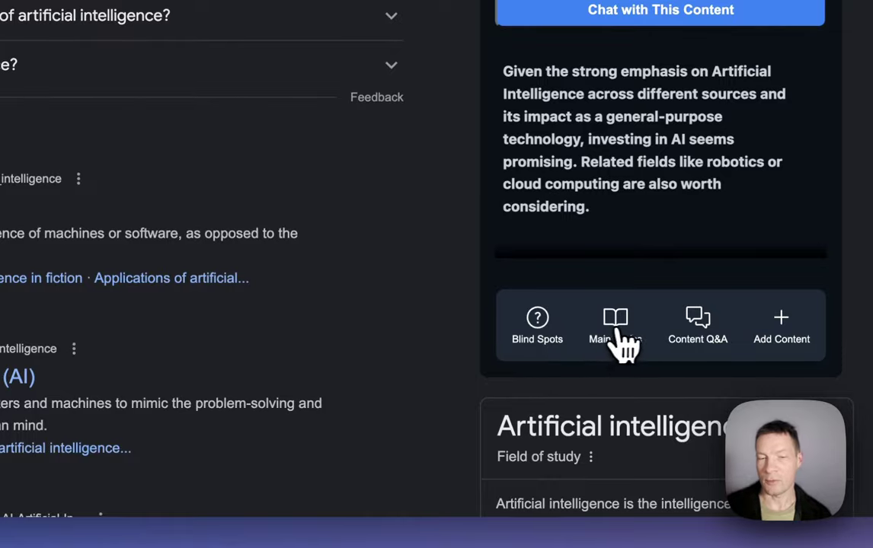
Step: Bring back Blind Spots with the question on integrating reverse-engineered human decision-making into AI tools
click(617, 334)
click(538, 411)
scroll(289, 175, up, 4)
scroll(267, 168, down, 5)
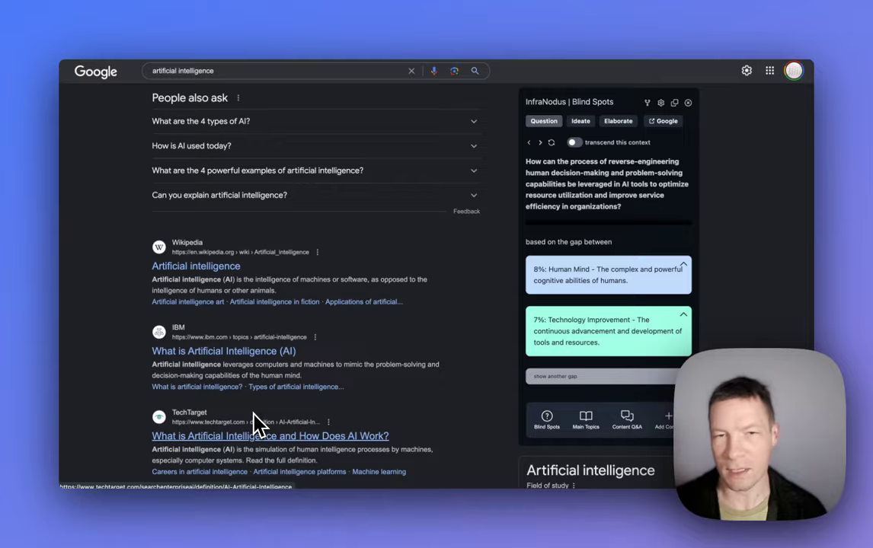
scroll(282, 357, up, 3)
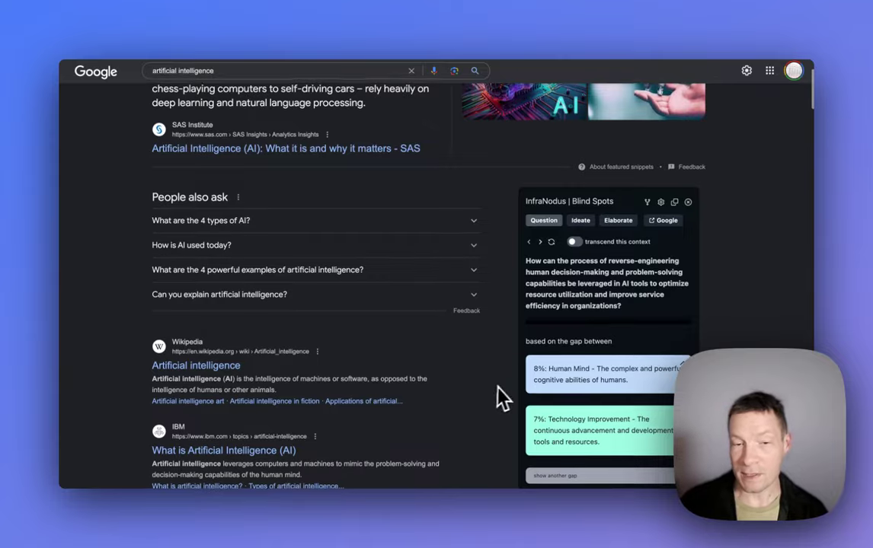
scroll(517, 397, down, 3)
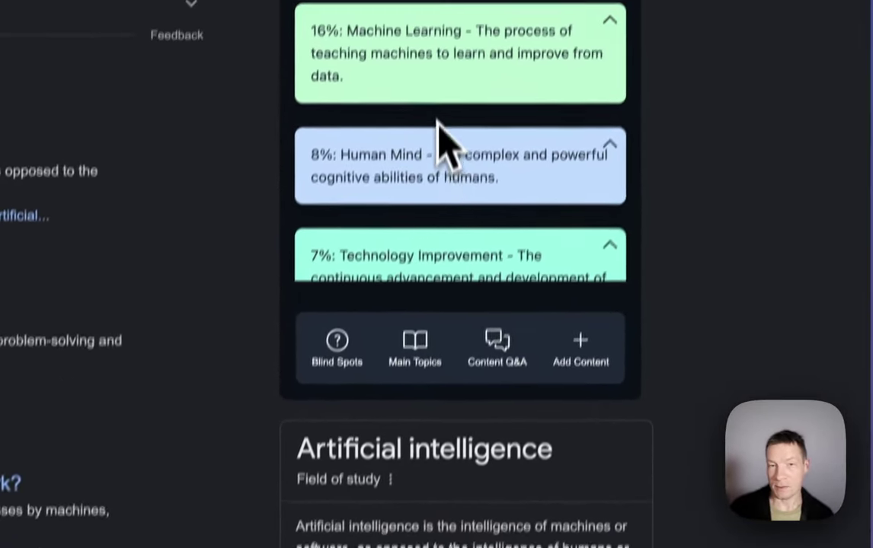
scroll(444, 80, down, 3)
scroll(432, 156, up, 1)
click(341, 410)
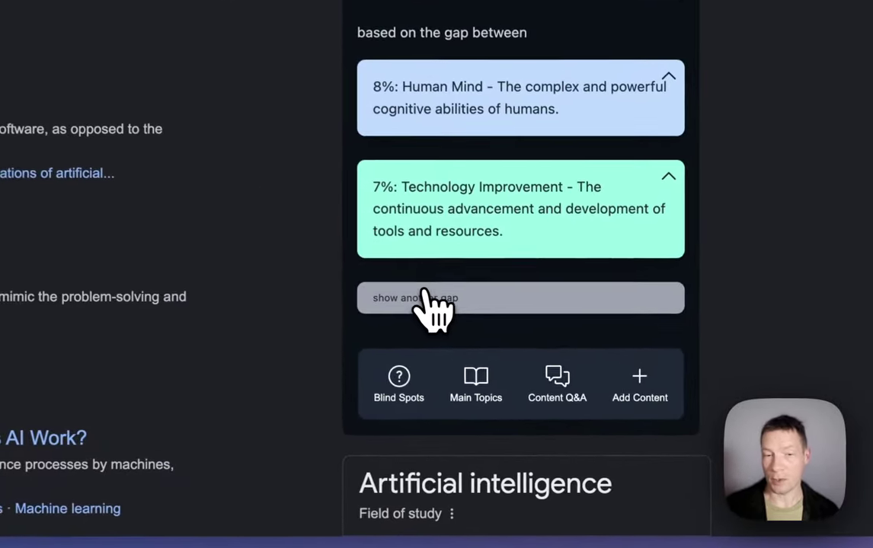
Step: Show another gap, then elaborate its question into a chat answer about AWS AI IoT services
click(548, 369)
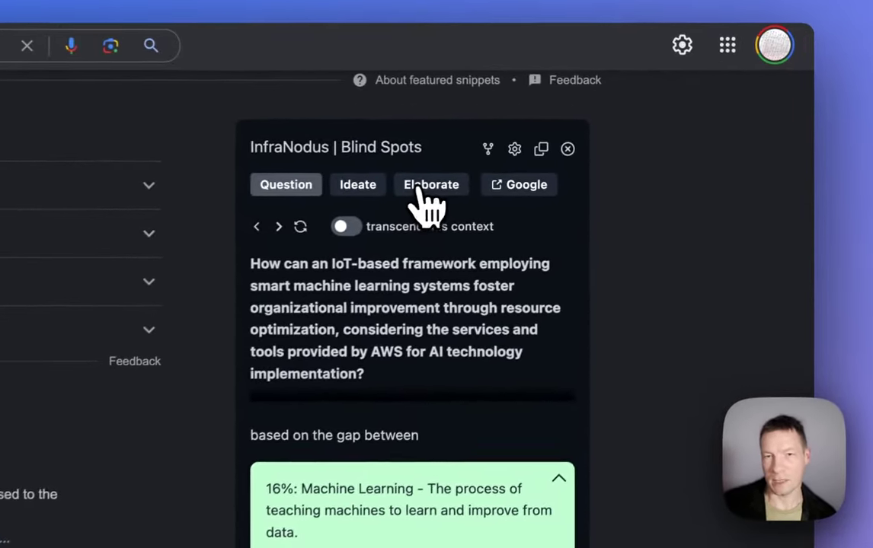
click(420, 190)
click(374, 358)
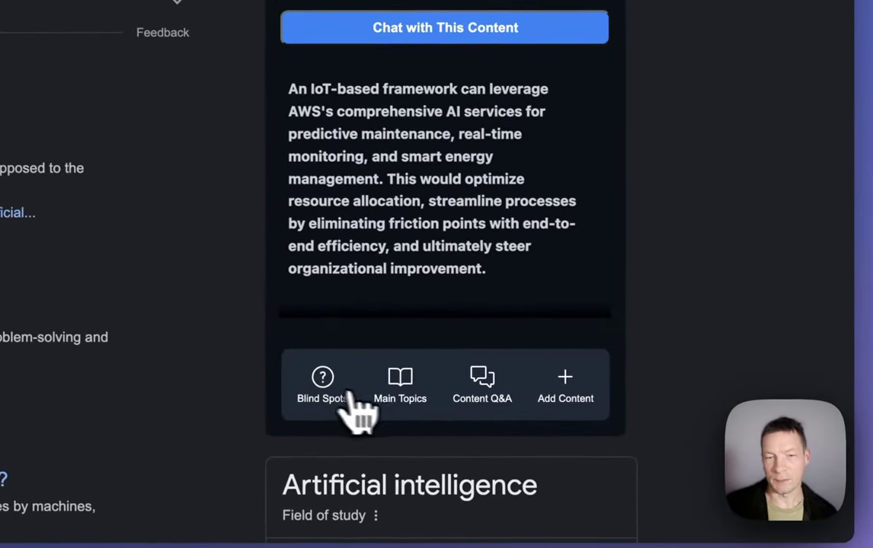
Step: Open Add Content's text box, then return to Main Topics led by 57% Artificial Intelligence
click(585, 411)
click(562, 346)
scroll(498, 171, up, 4)
click(388, 232)
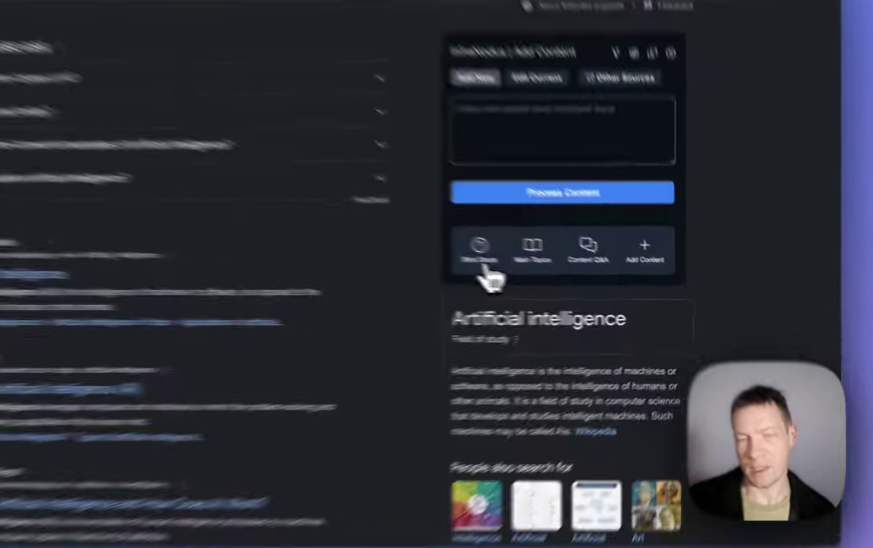
click(547, 267)
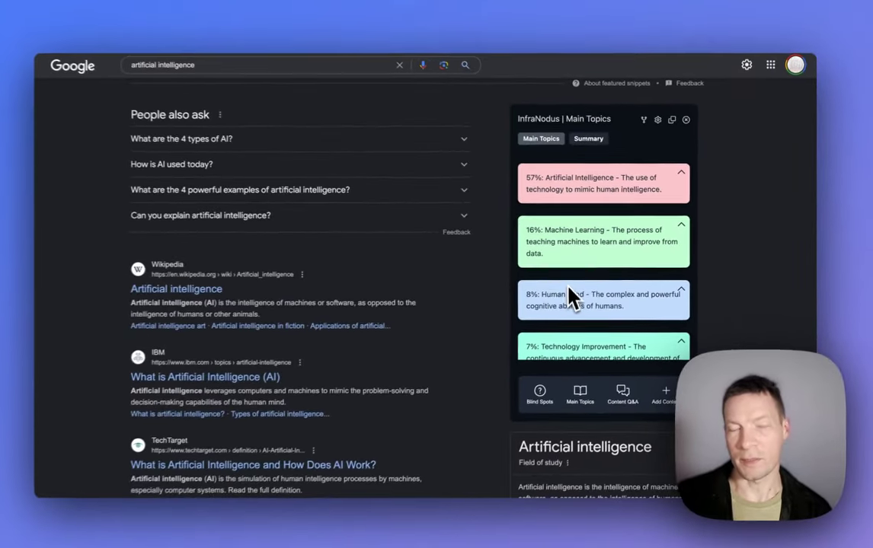
Step: Expand the 8% Human Mind card to review its keywords and linked snippets, such as OpenText AI
scroll(526, 284, down, 1)
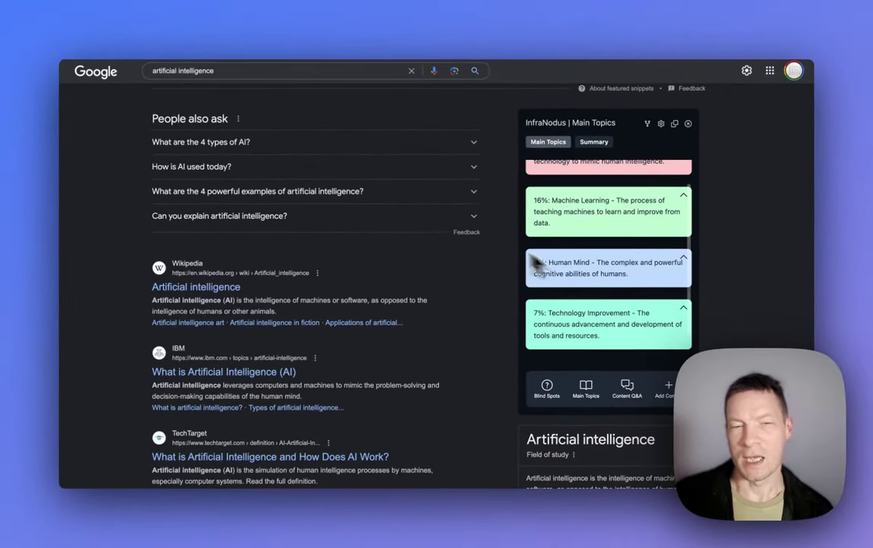
scroll(454, 254, up, 5)
scroll(454, 254, down, 5)
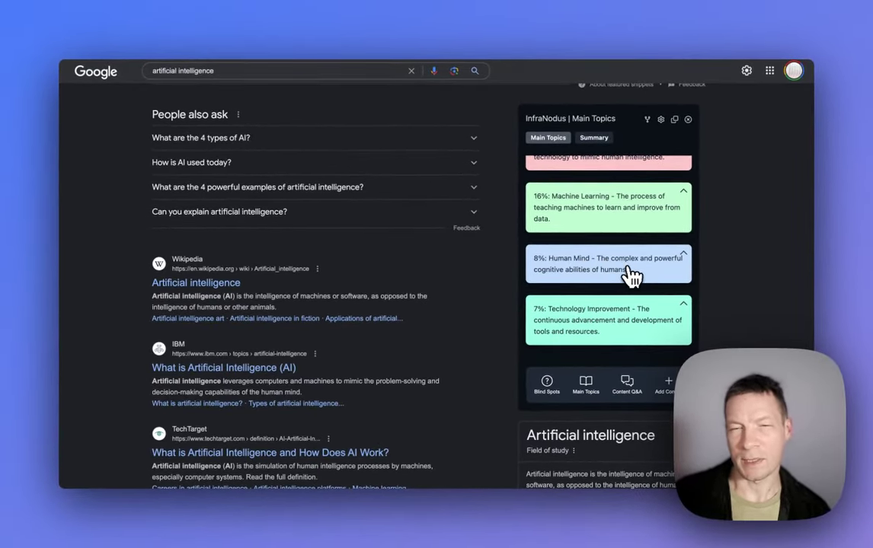
click(621, 274)
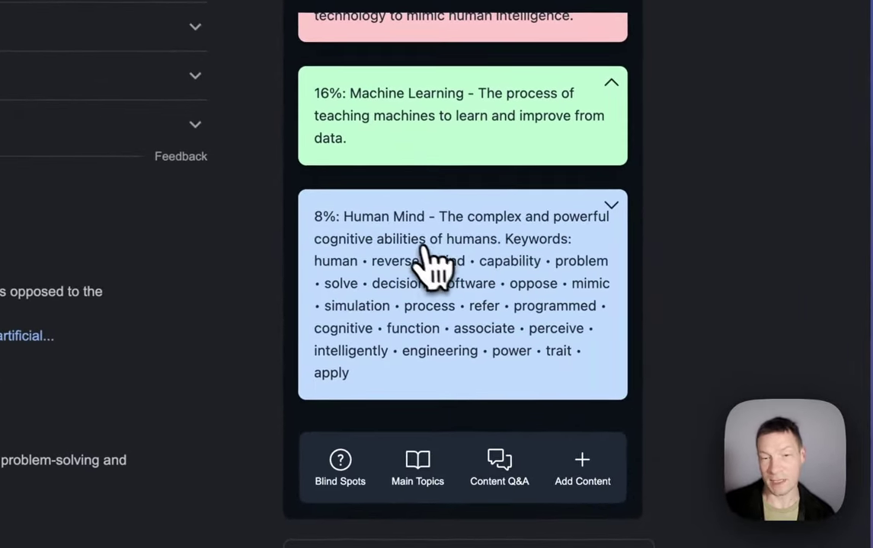
scroll(471, 305, down, 8)
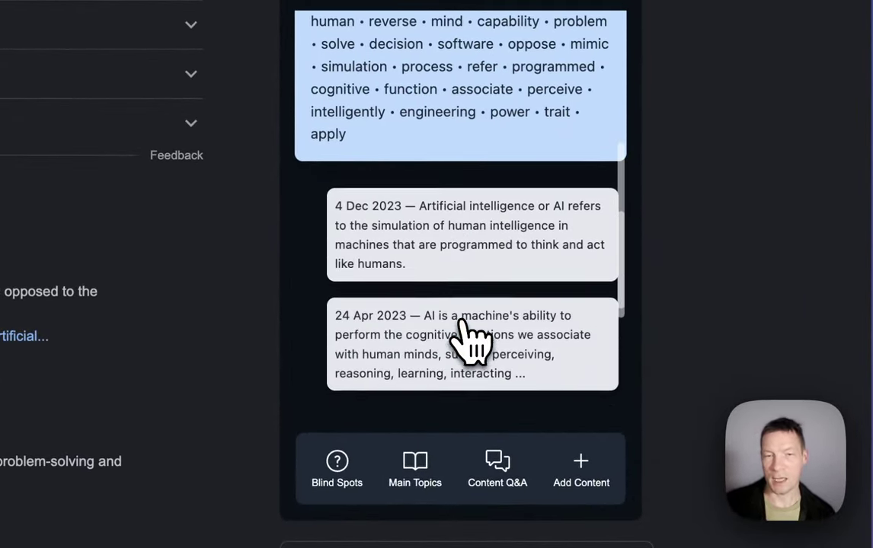
scroll(469, 312, down, 4)
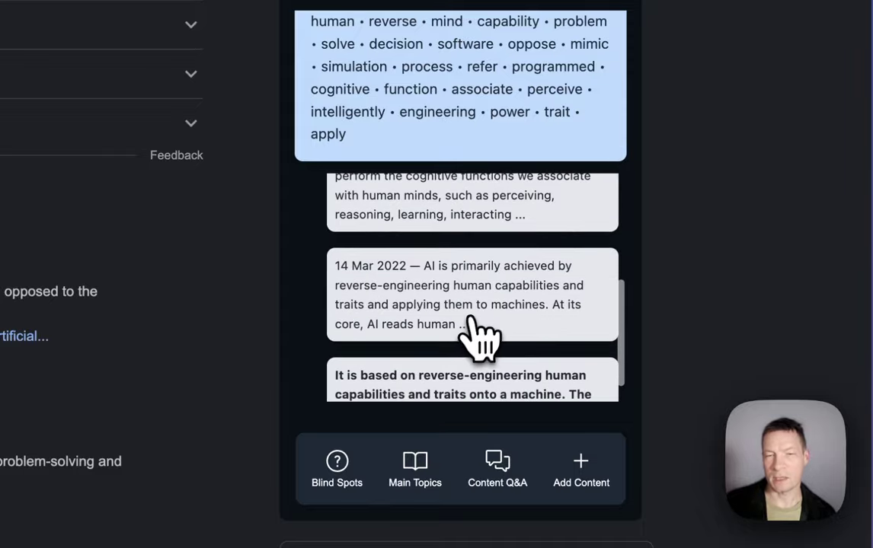
scroll(468, 309, down, 3)
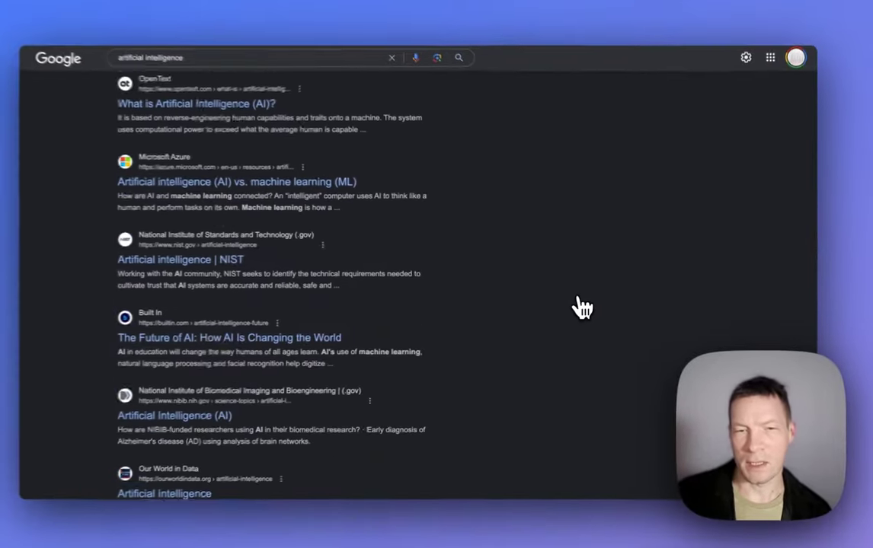
Step: Close the 8% Human Mind card so Main Topics shows one-line topic descriptions again
scroll(513, 267, down, 10)
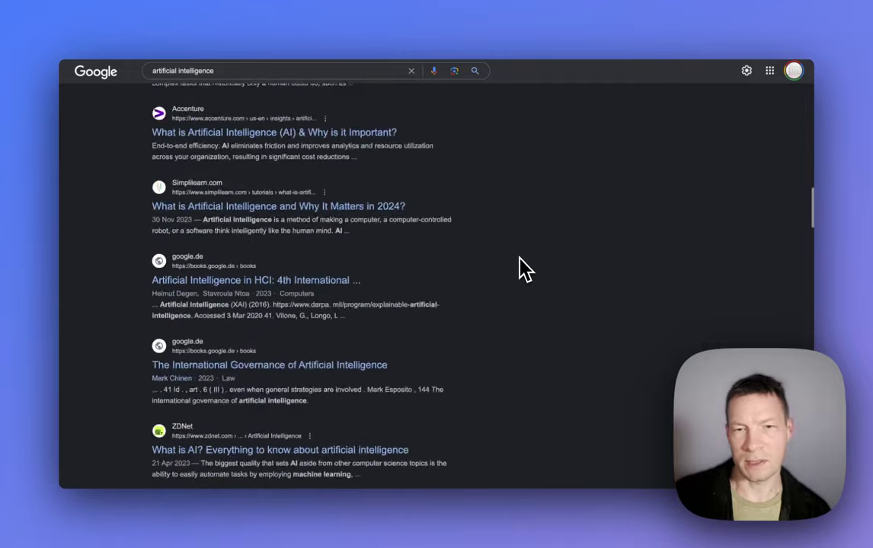
scroll(521, 268, up, 15)
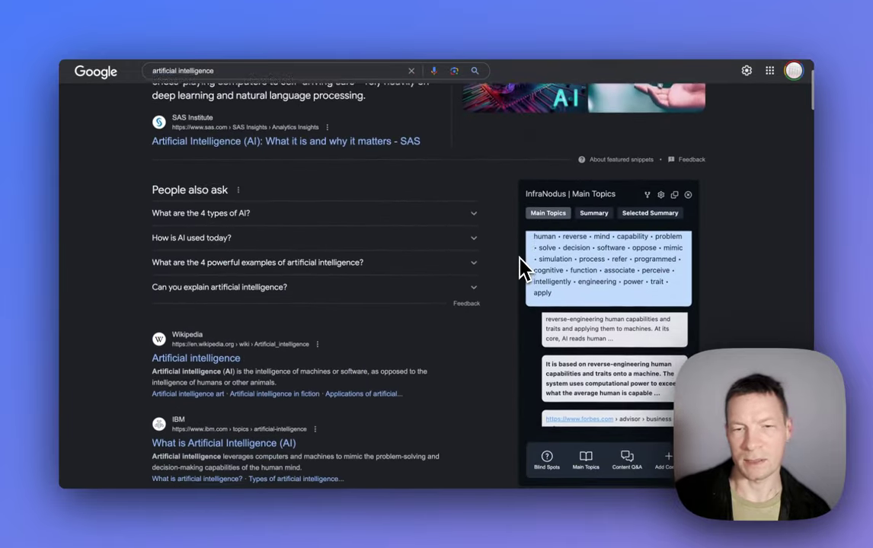
scroll(522, 269, down, 2)
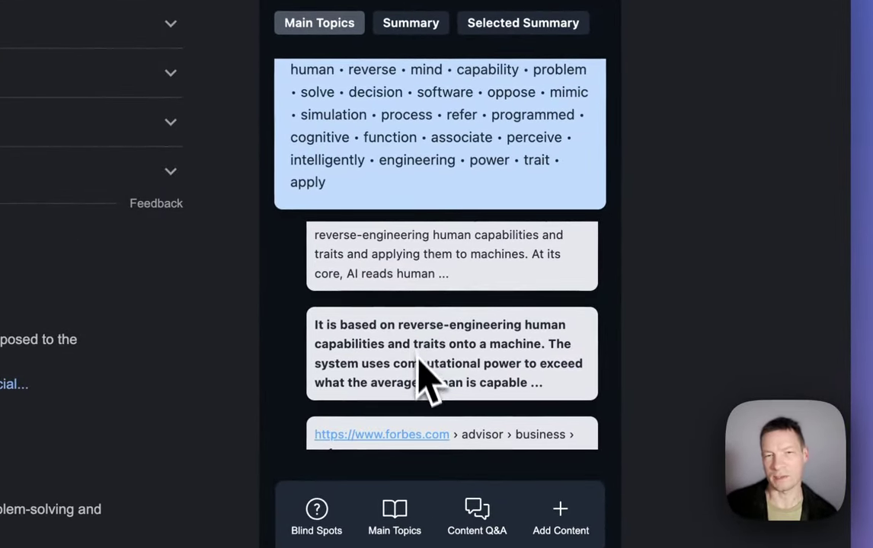
scroll(438, 205, up, 3)
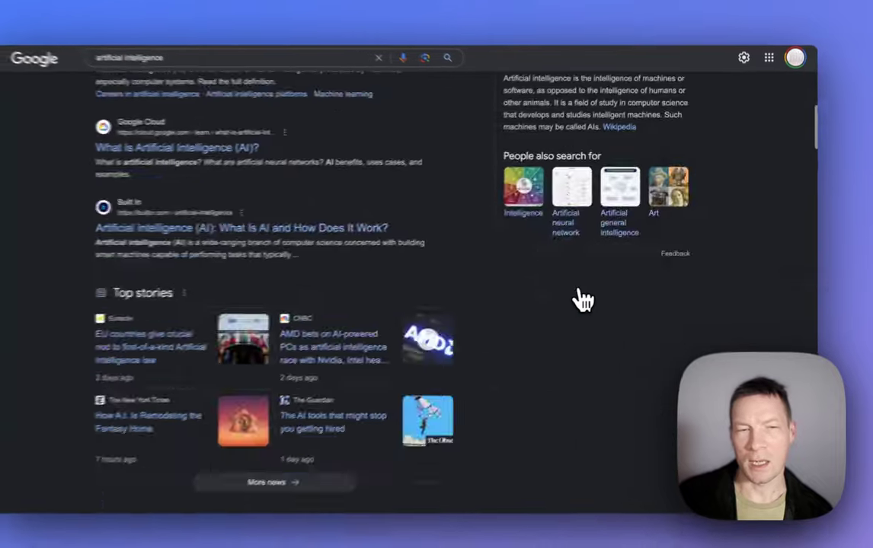
scroll(582, 299, down, 5)
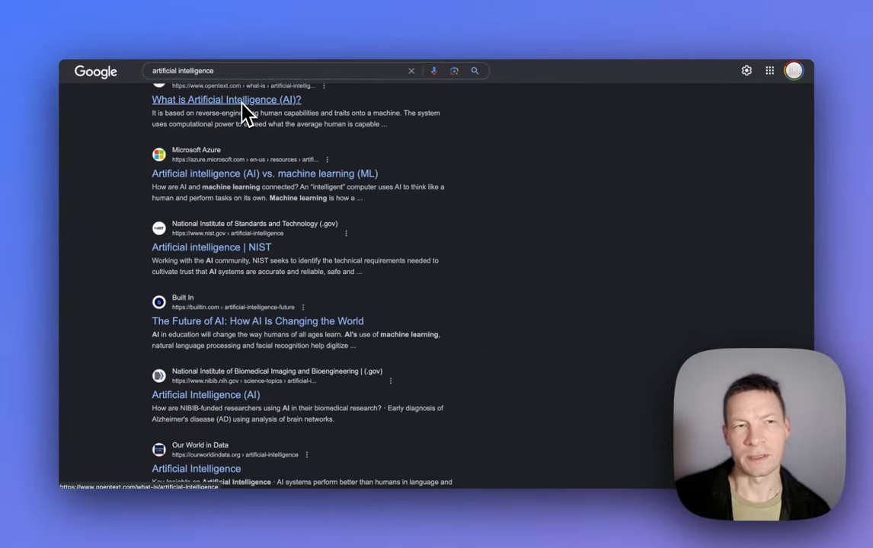
scroll(247, 112, down, 10)
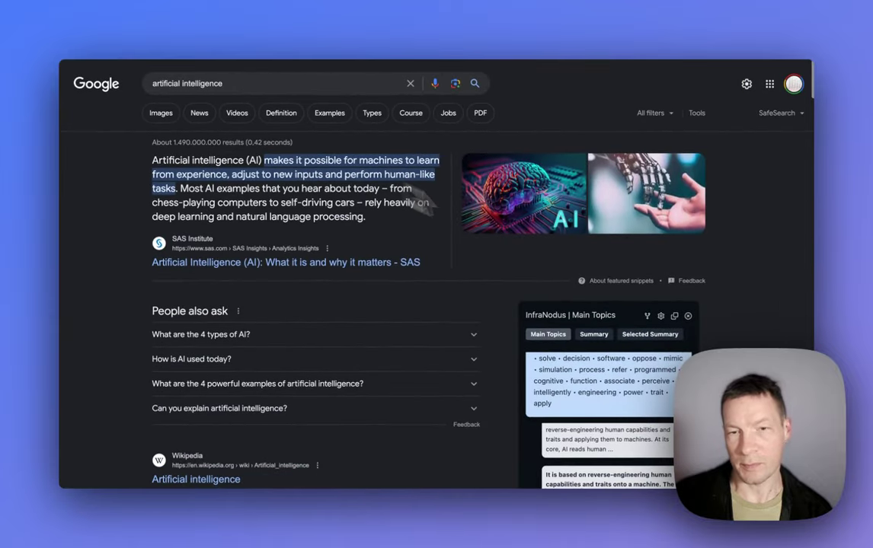
scroll(564, 304, down, 4)
scroll(629, 201, up, 2)
scroll(583, 172, up, 4)
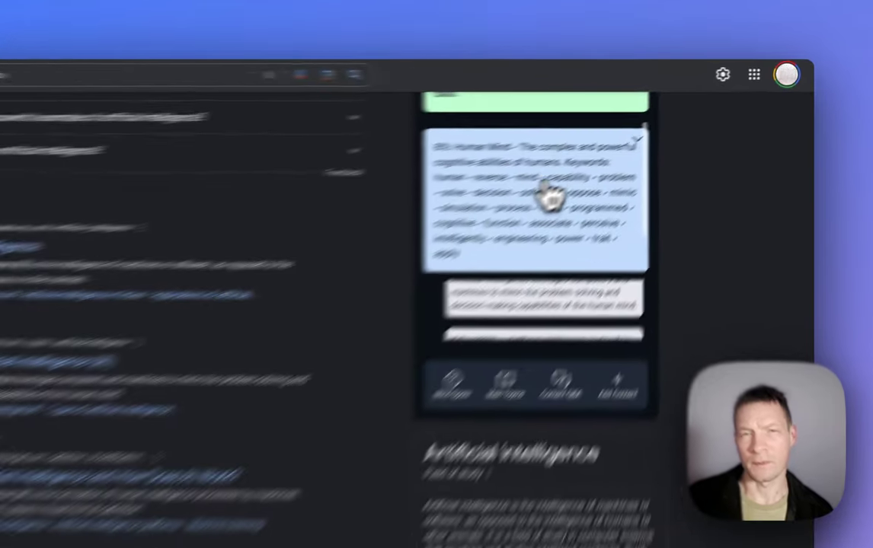
click(619, 143)
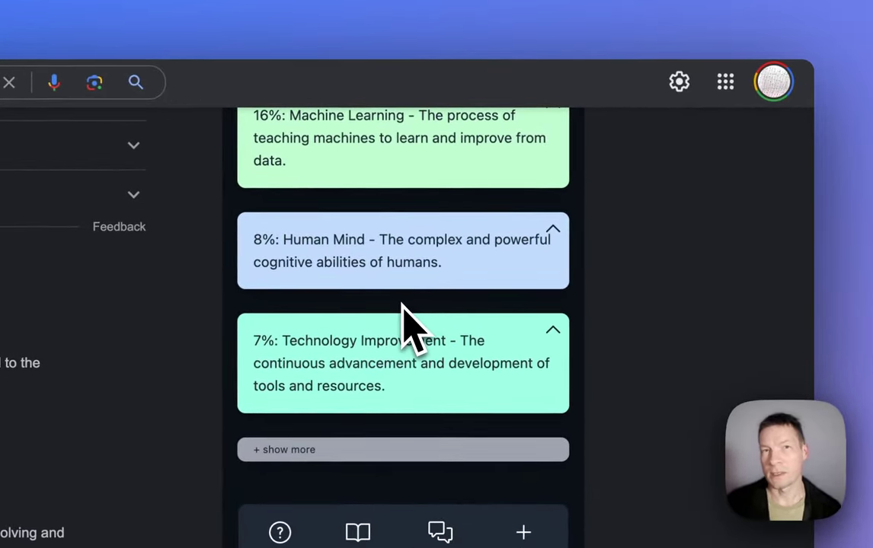